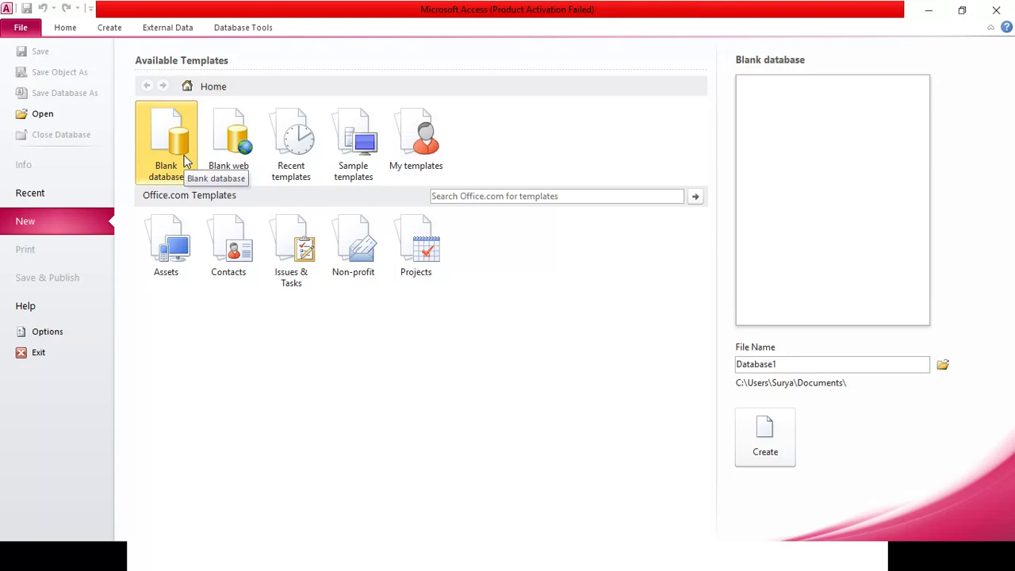
Step: Create a new blank database with the file name armyschool
double_click(819, 370)
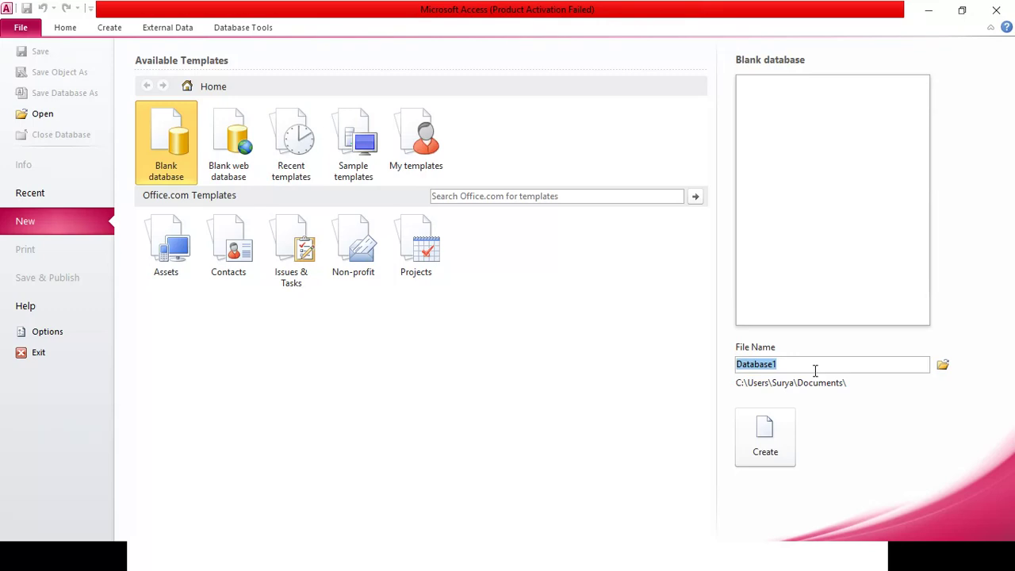
type("armyschoo")
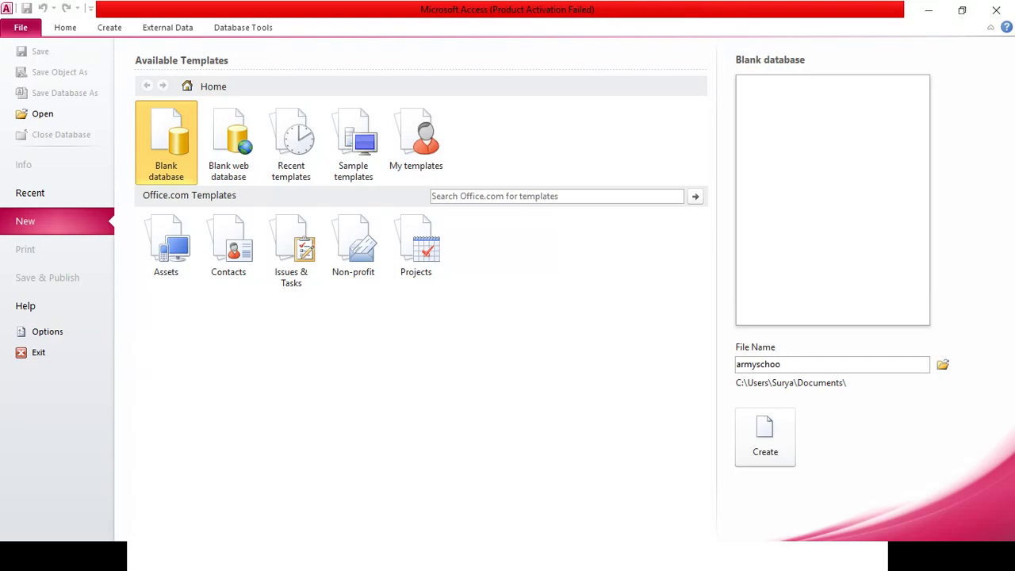
type("l")
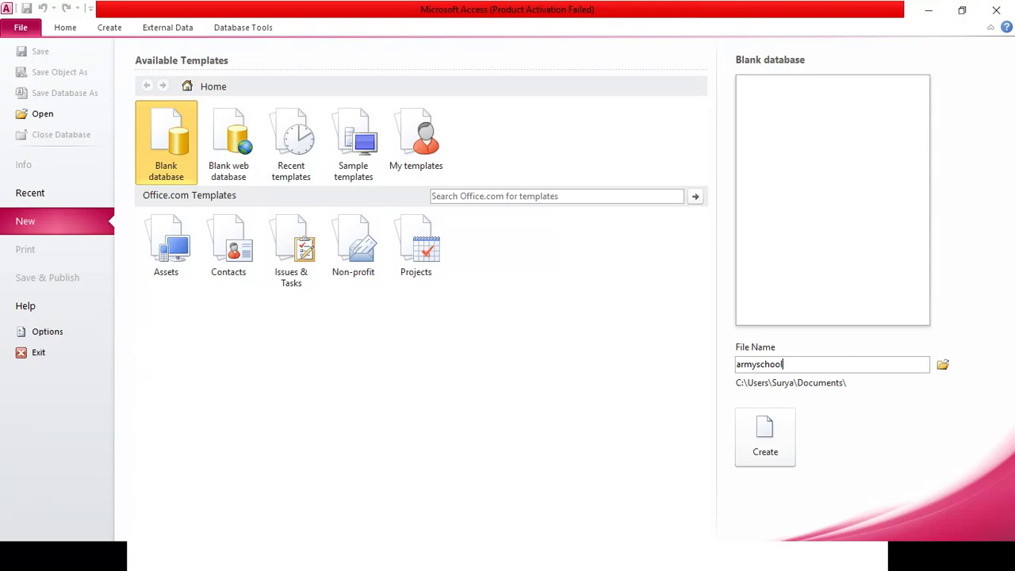
left_click(775, 445)
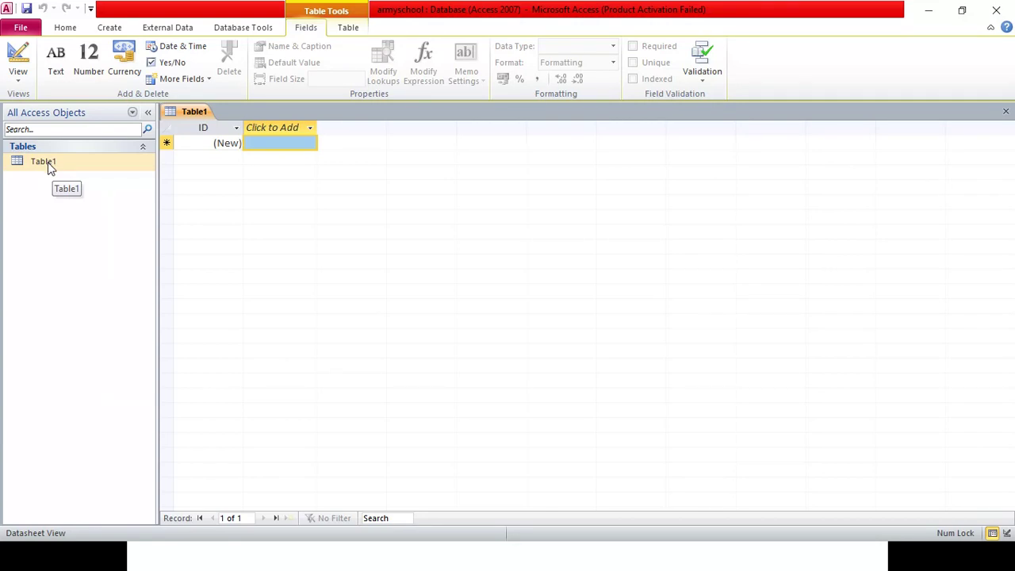
Step: Create a database named StudentsofAPS from the Students sample template and enable its active content
left_click(21, 29)
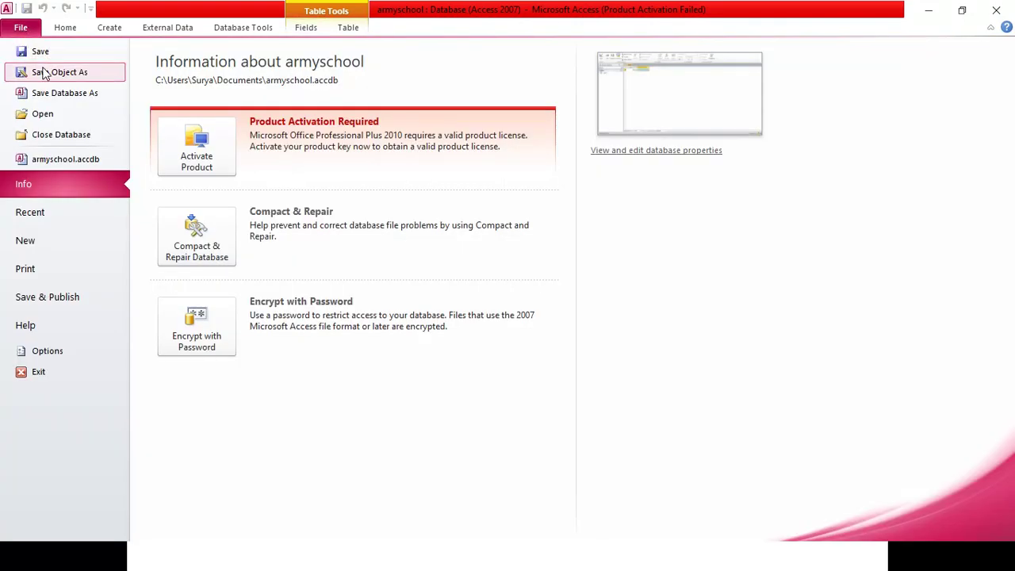
left_click(29, 246)
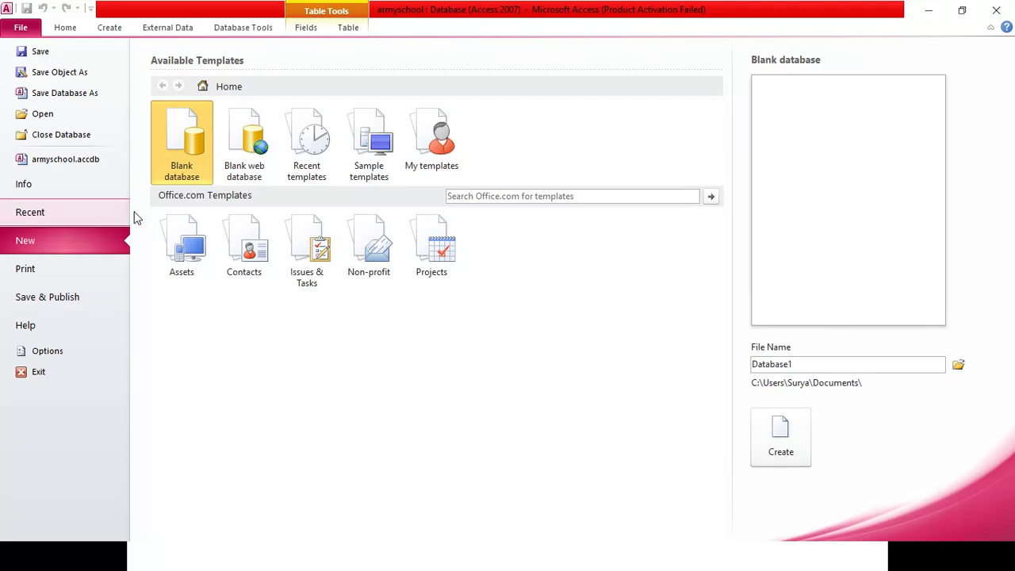
left_click(378, 167)
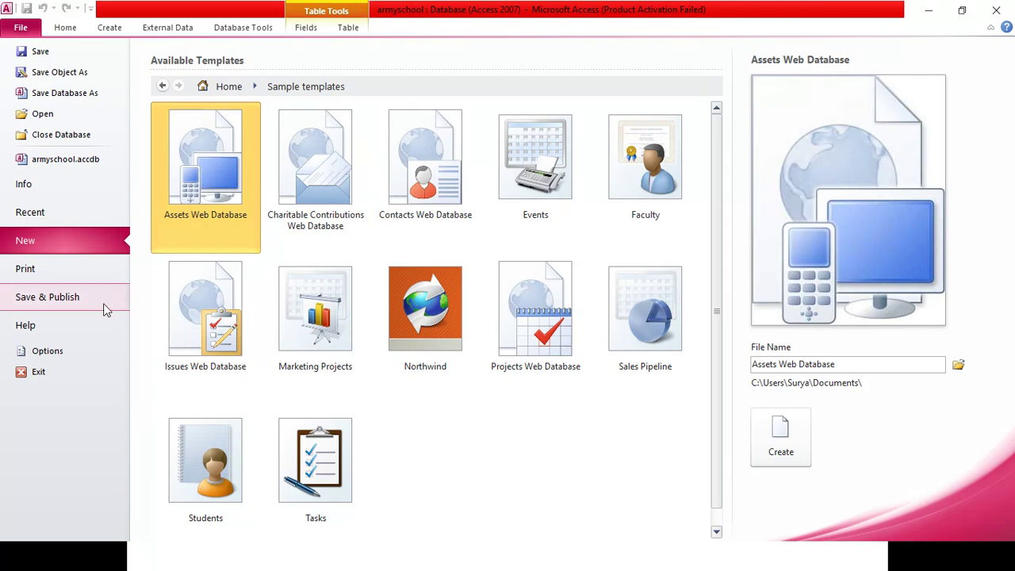
left_click(194, 490)
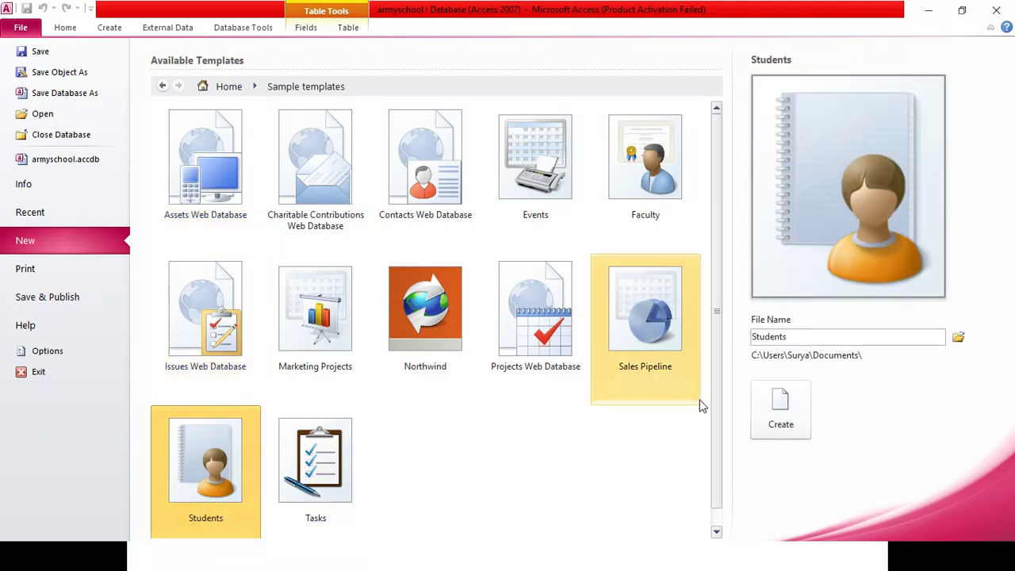
double_click(814, 341)
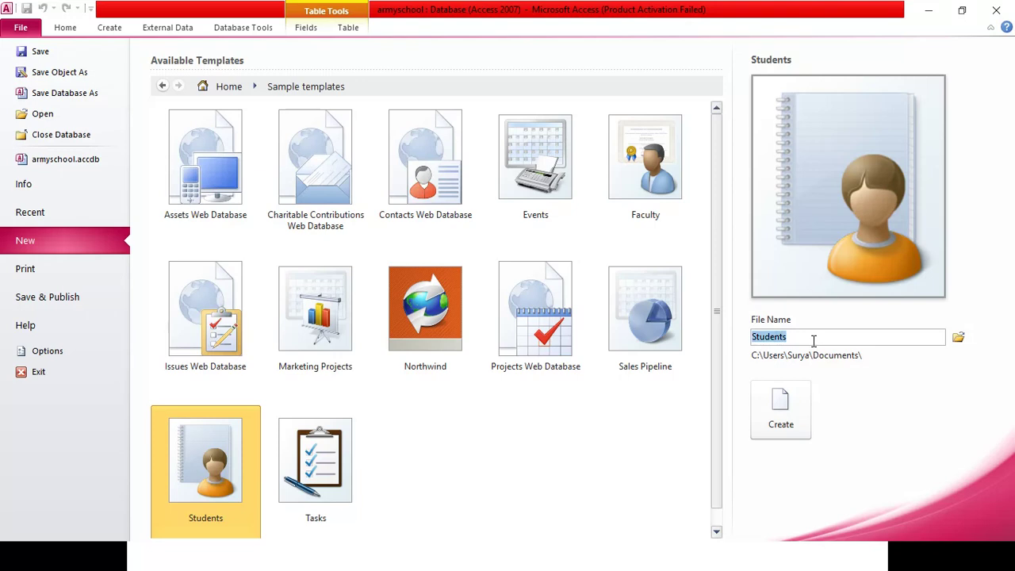
left_click(814, 340)
type("ofAPS")
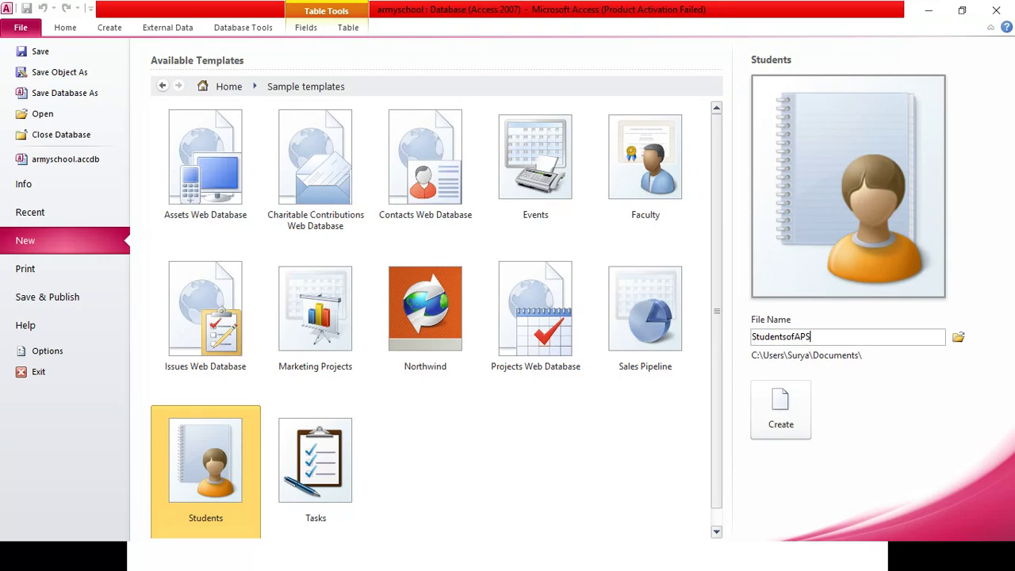
left_click(780, 411)
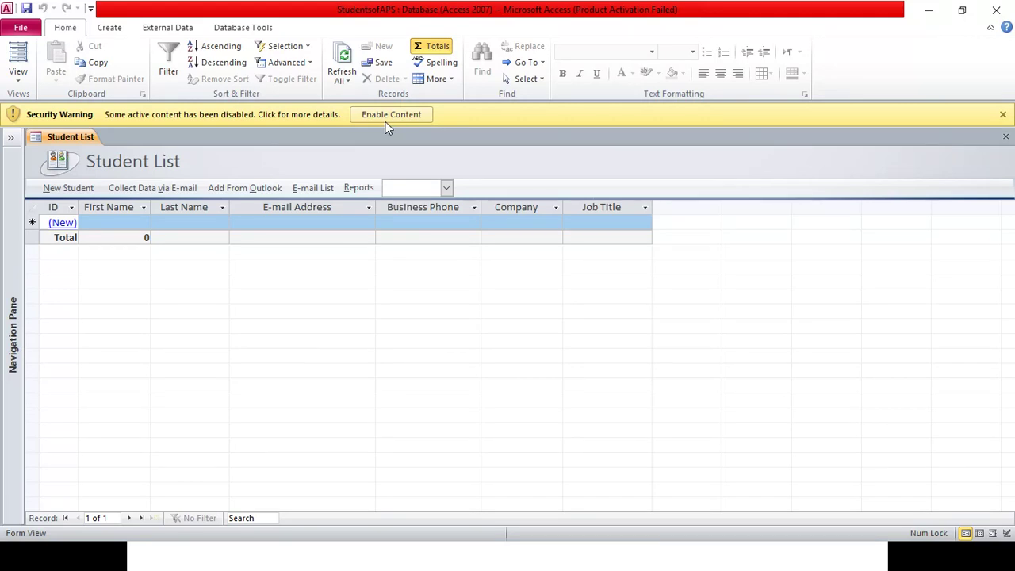
left_click(409, 118)
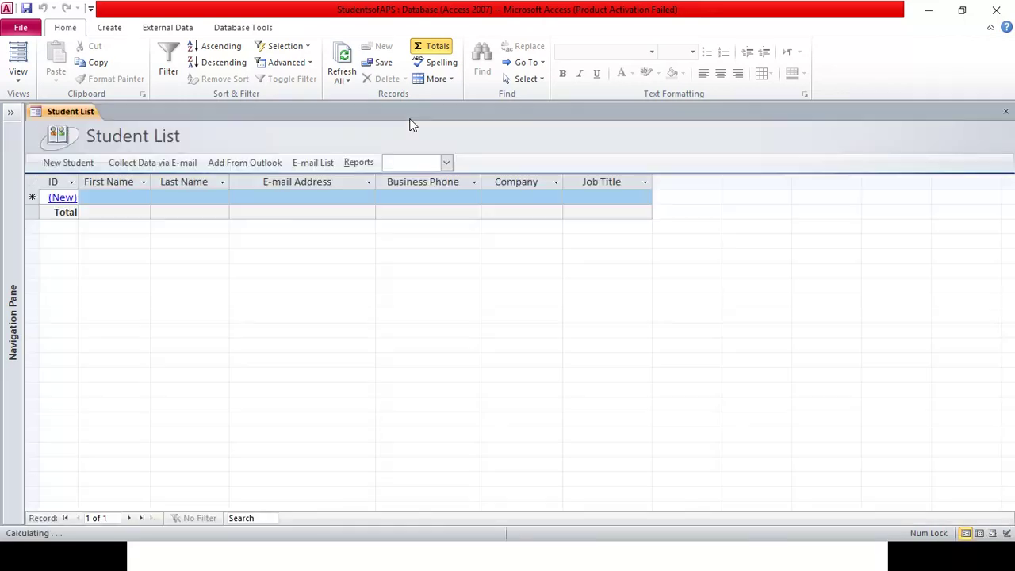
Step: Expand the list of database objects and look through the student forms and reports down to Student Address Book
left_click(14, 300)
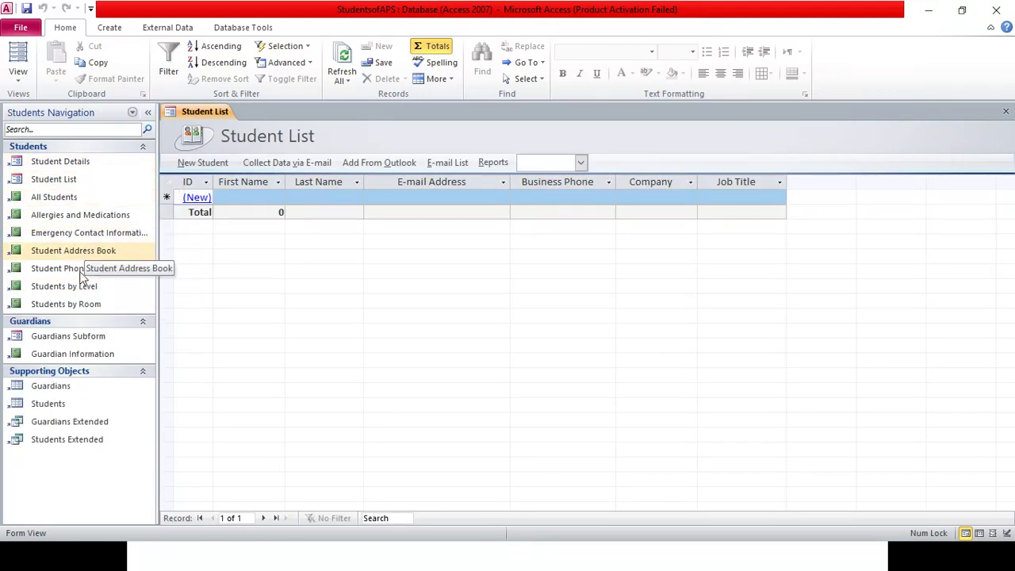
left_click(84, 163)
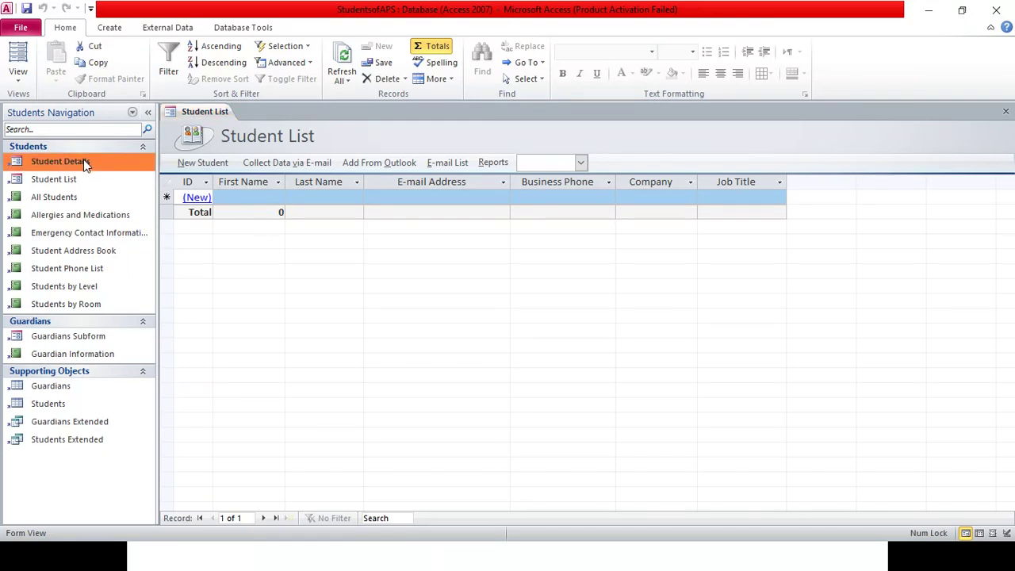
left_click(72, 179)
left_click(74, 197)
left_click(84, 222)
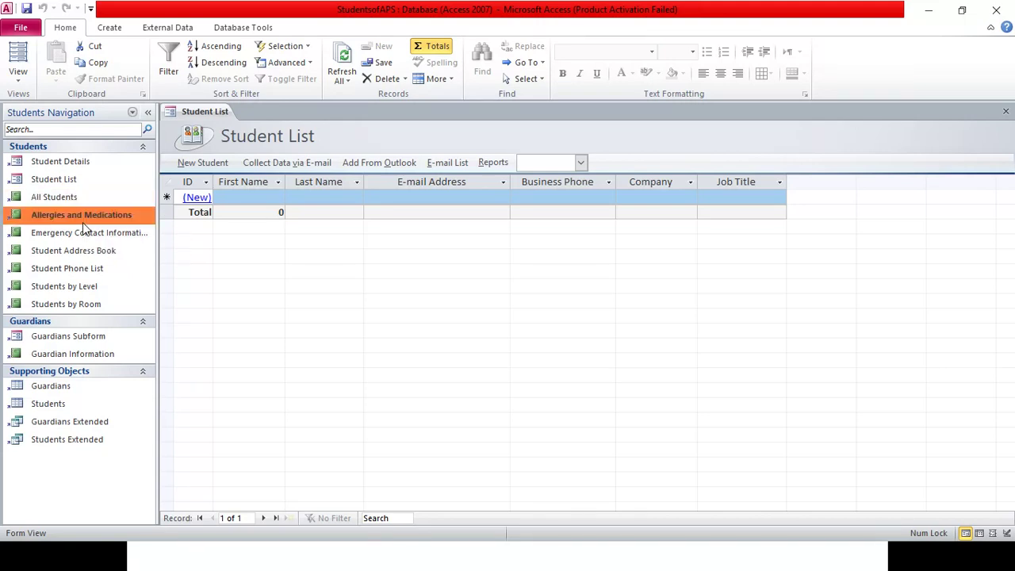
left_click(86, 250)
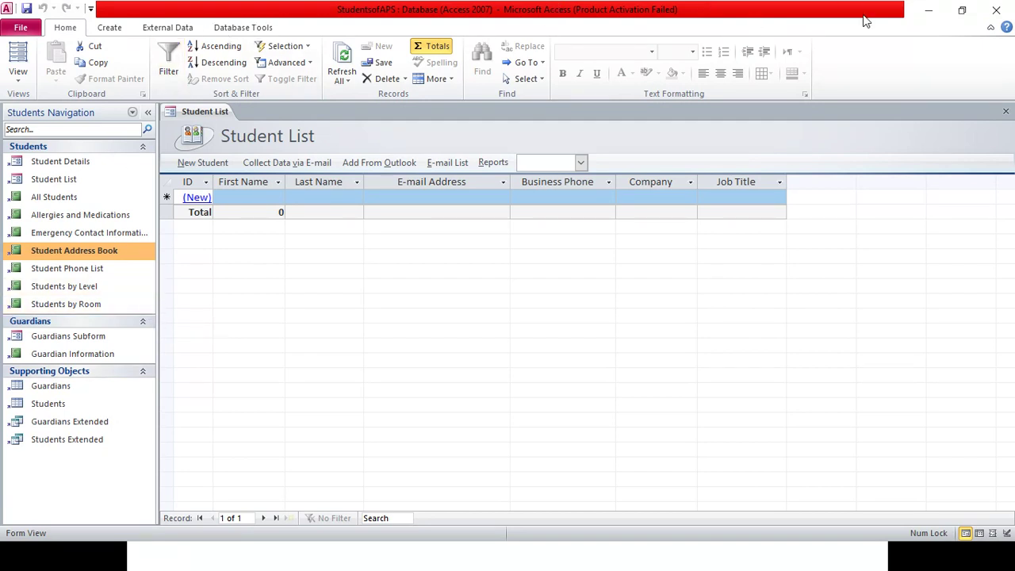
left_click(991, 30)
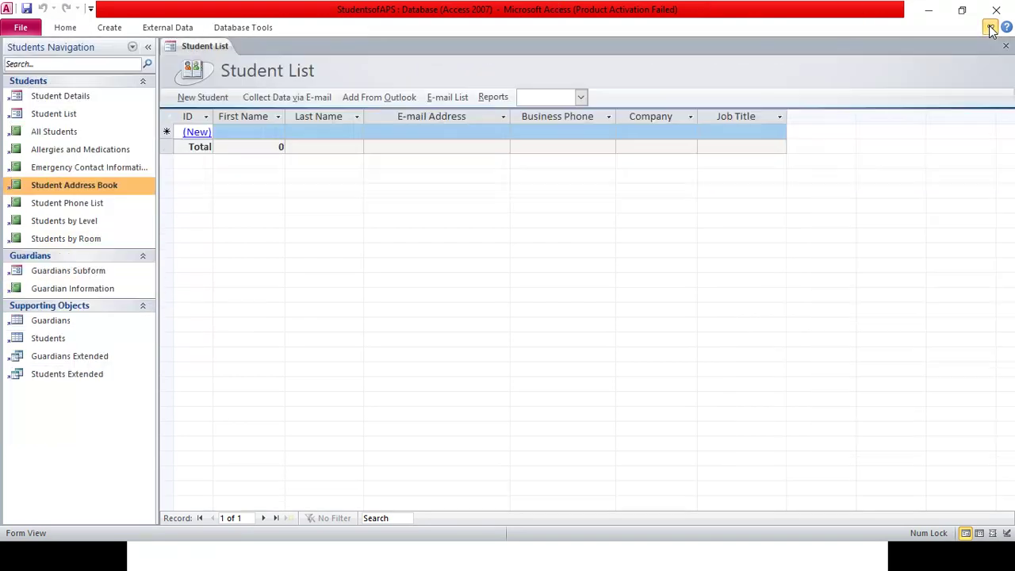
left_click(31, 30)
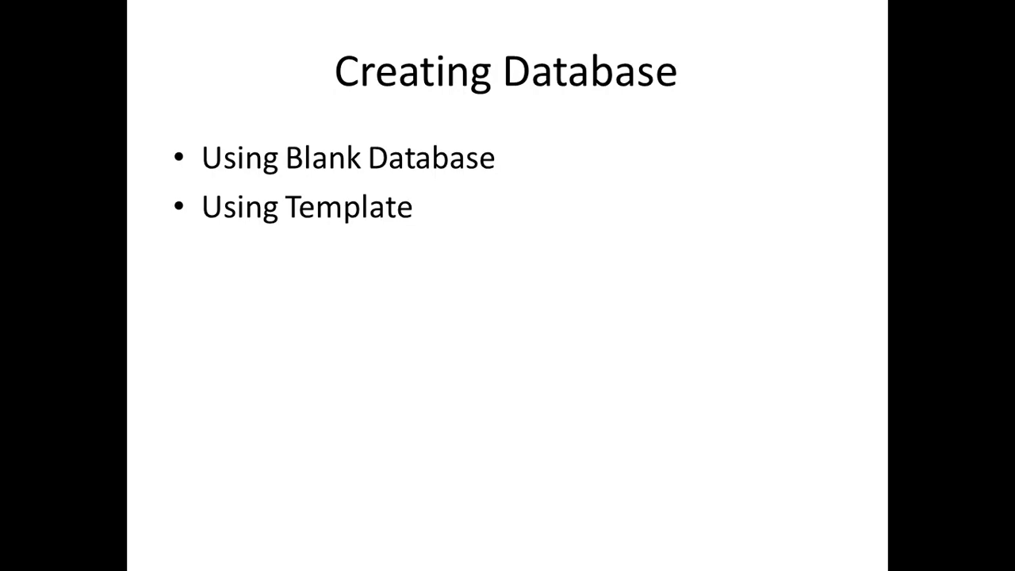
key("Right")
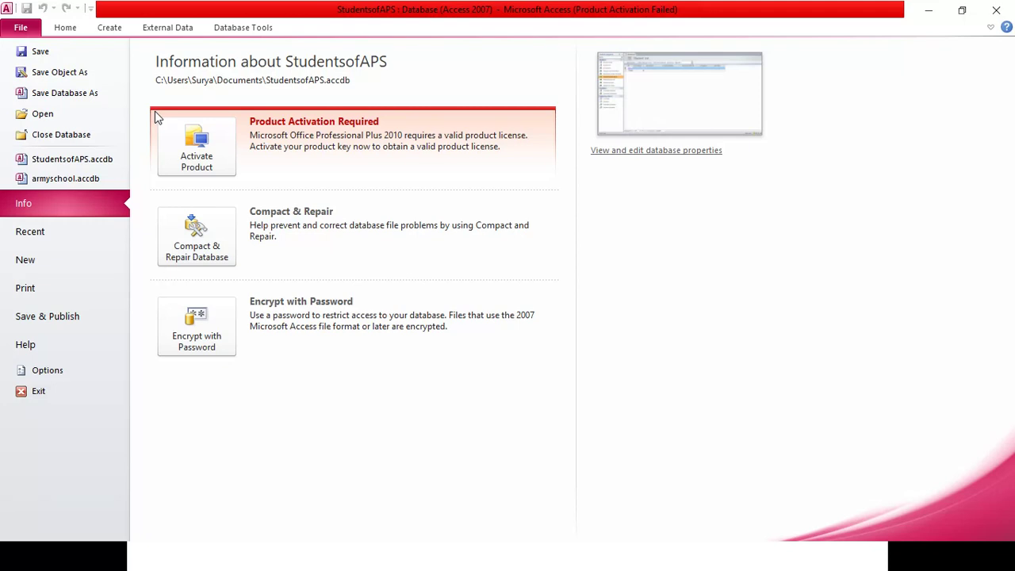
key("Escape")
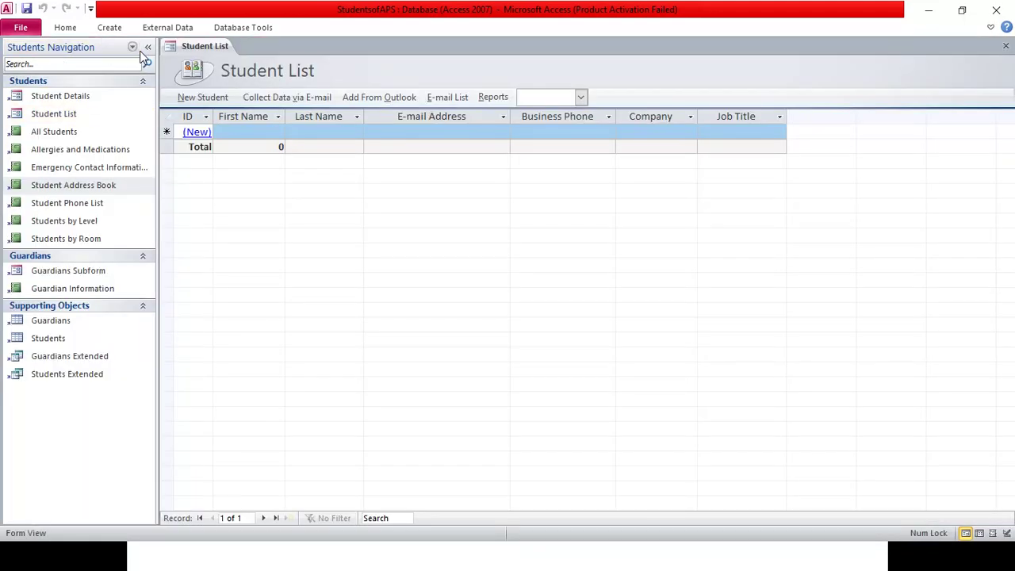
Step: Create another new blank database with the file name aps
left_click(33, 28)
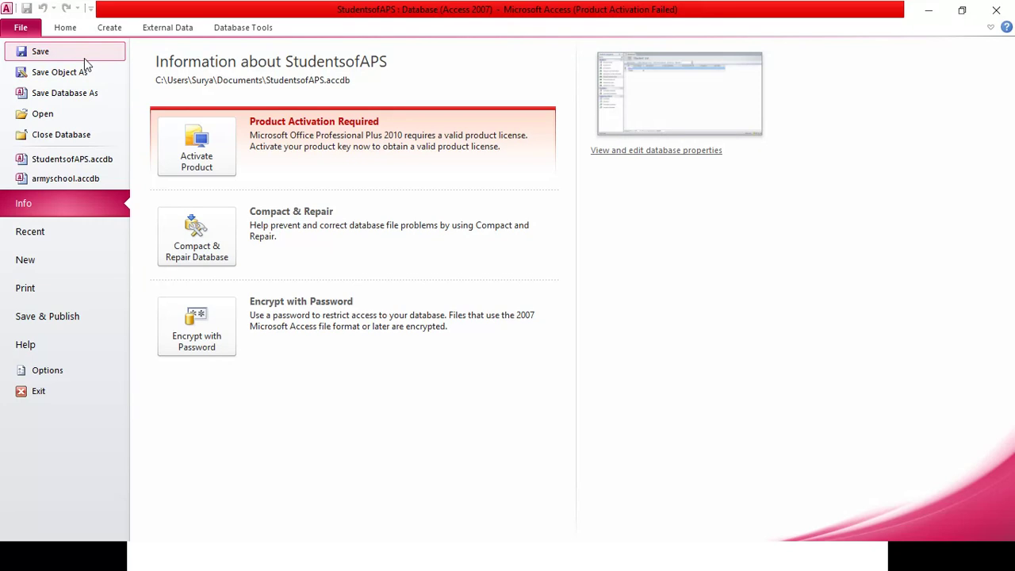
left_click(57, 264)
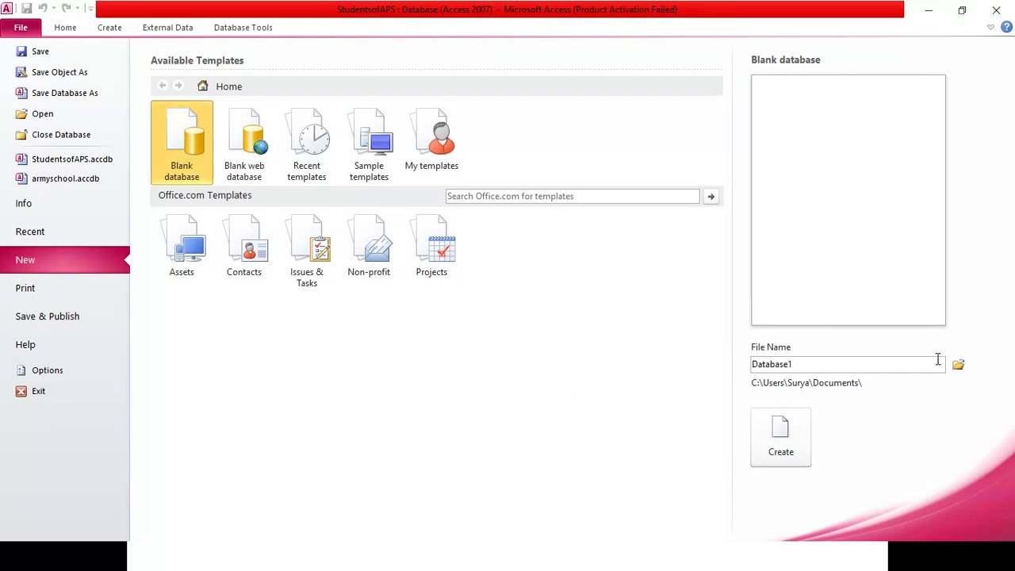
double_click(883, 359)
type("aps")
left_click(781, 444)
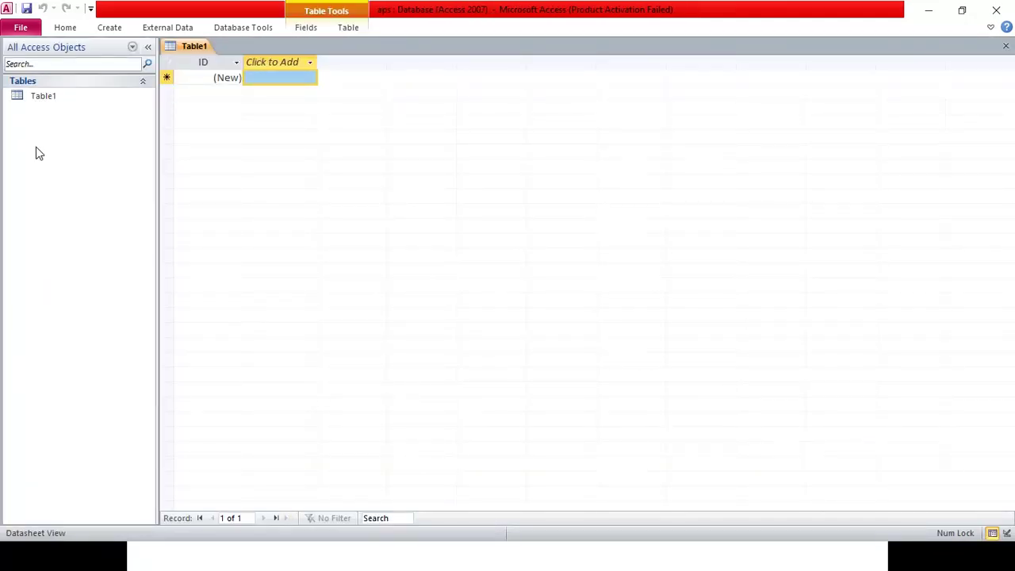
Step: Restore the collapsed ribbon and add a second table to the aps database
left_click(989, 30)
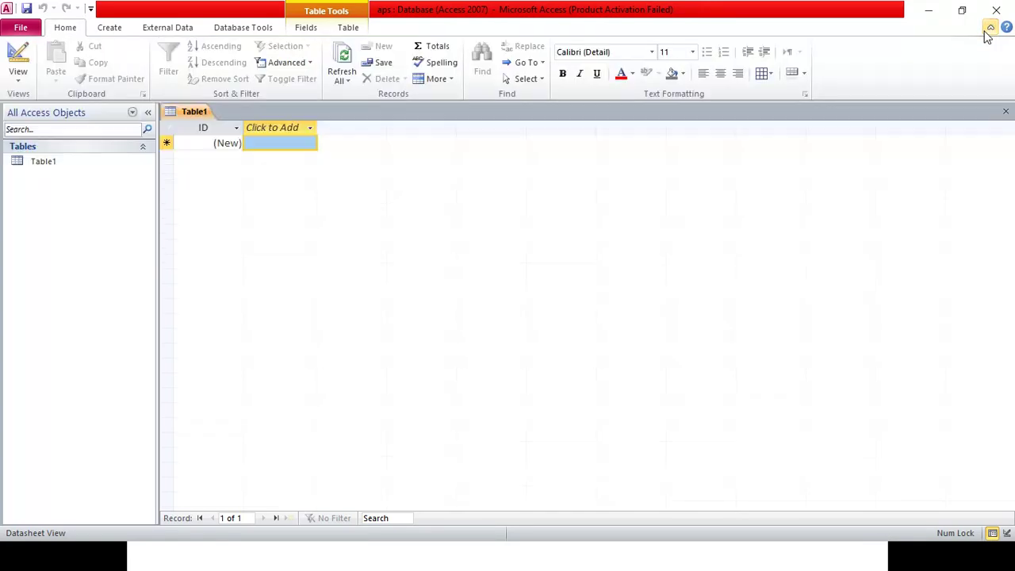
left_click(110, 34)
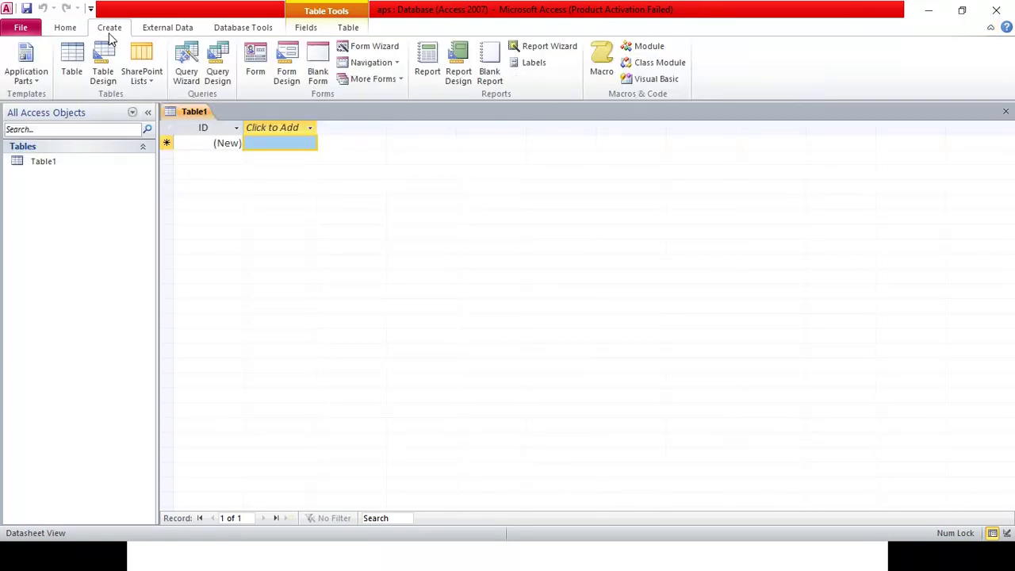
left_click(70, 64)
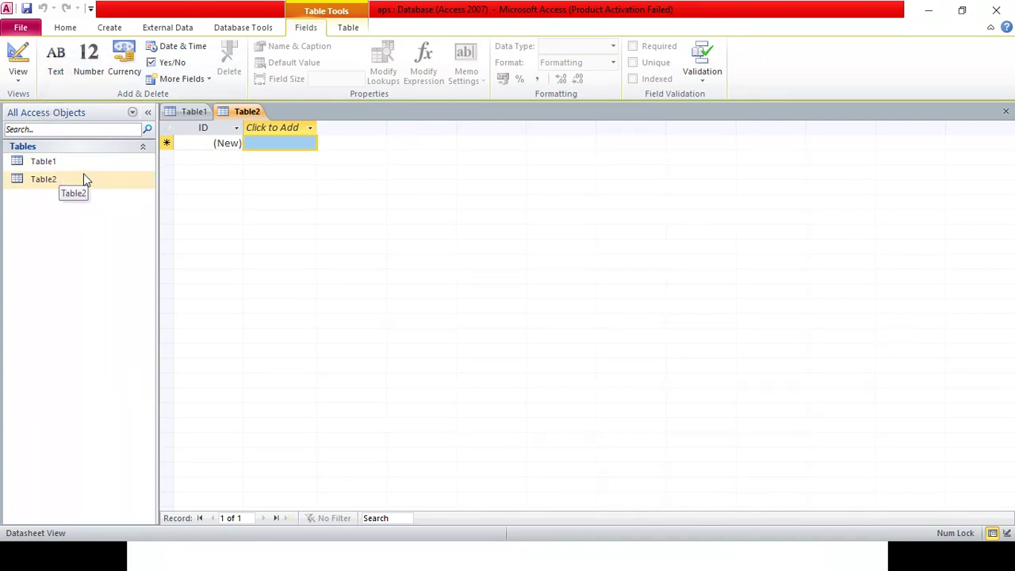
Step: Save Table1 under the table name stu
left_click(189, 111)
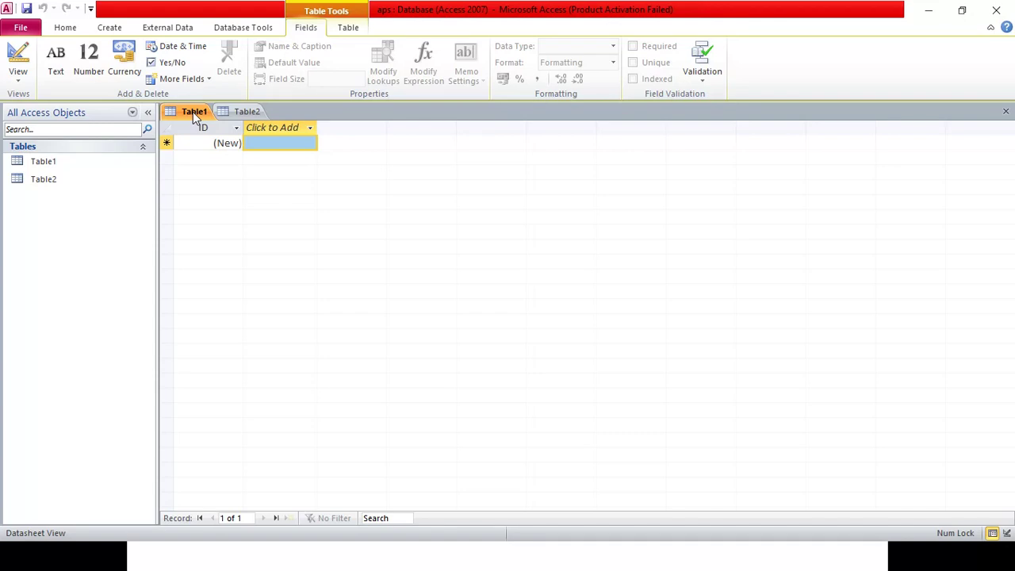
right_click(193, 112)
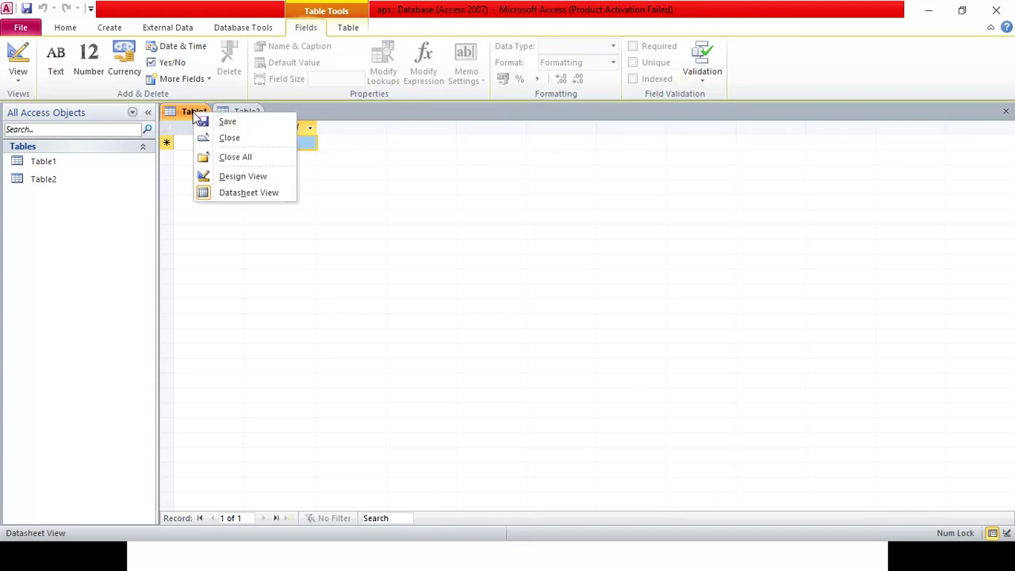
left_click(238, 125)
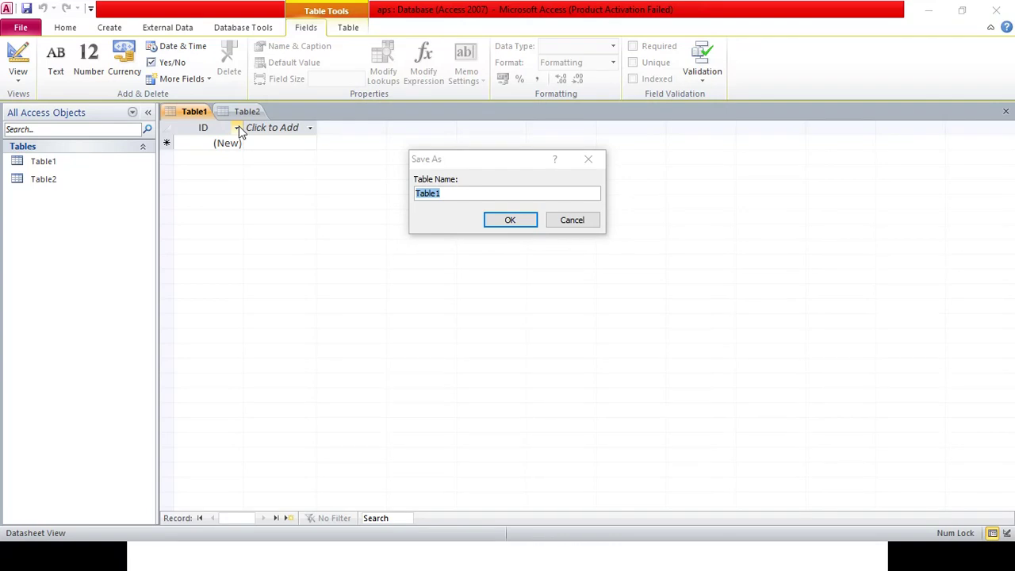
type("stu")
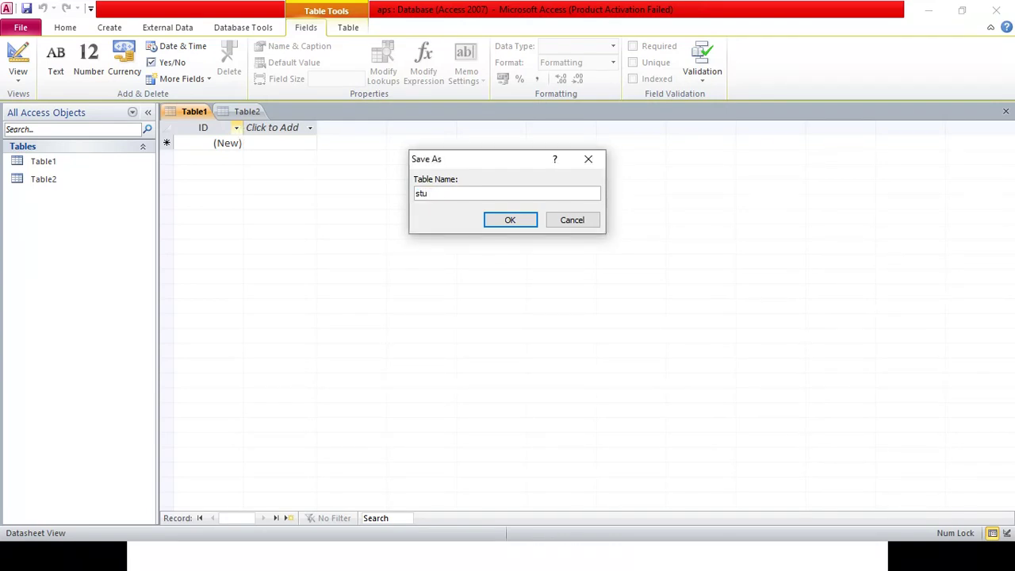
key("Return")
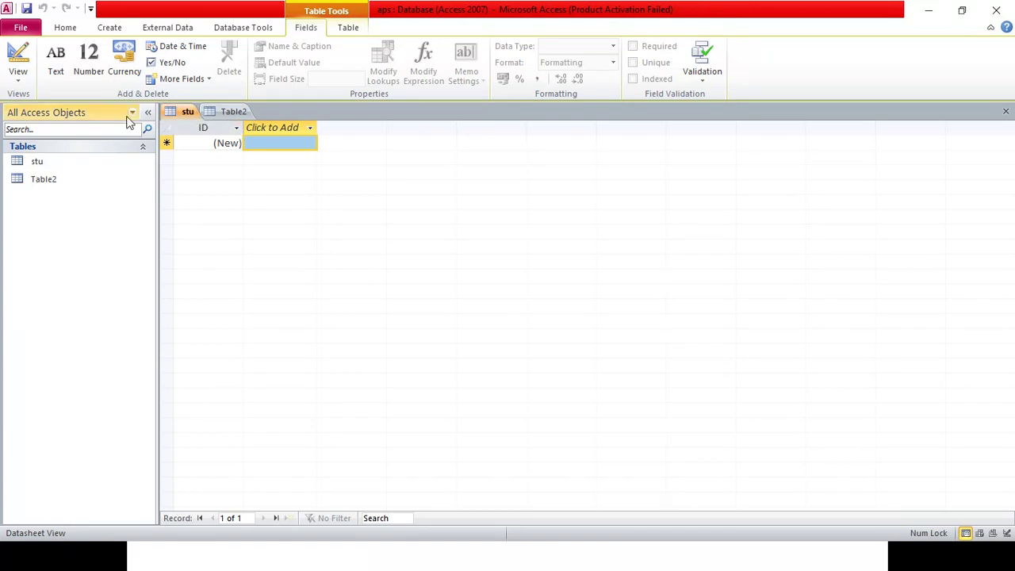
Step: Open the stu table in Design View
left_click(85, 167)
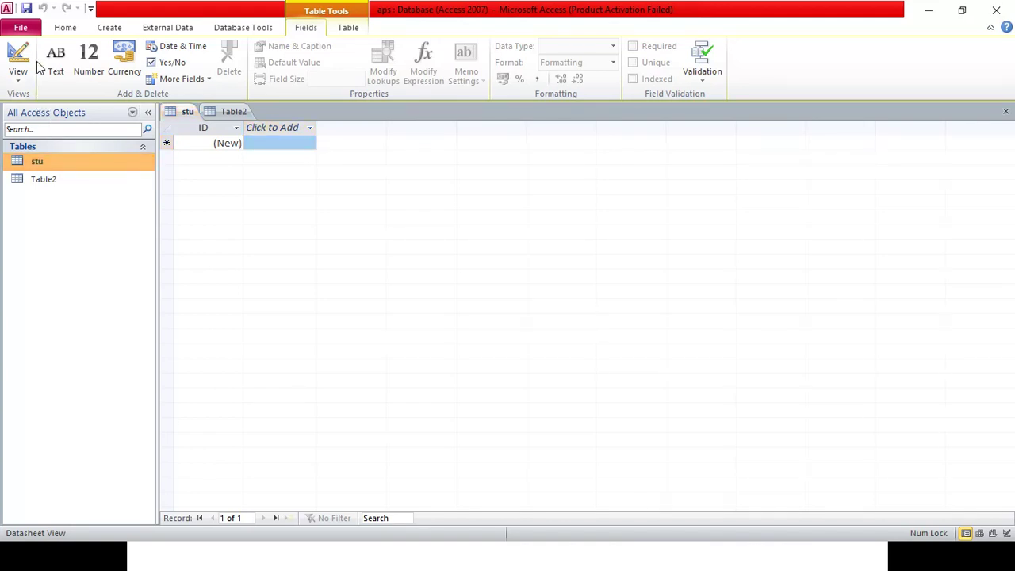
right_click(44, 167)
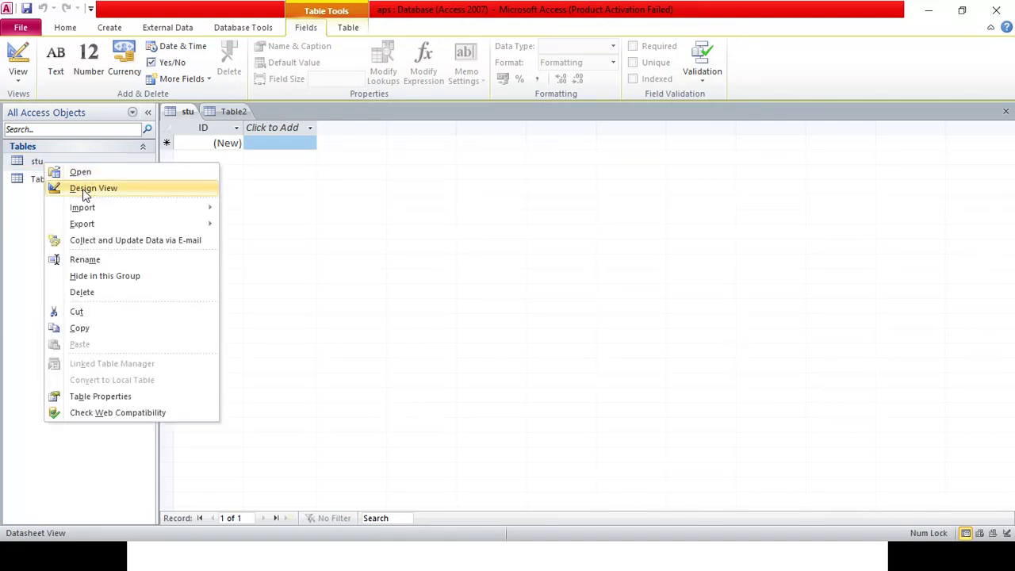
left_click(85, 191)
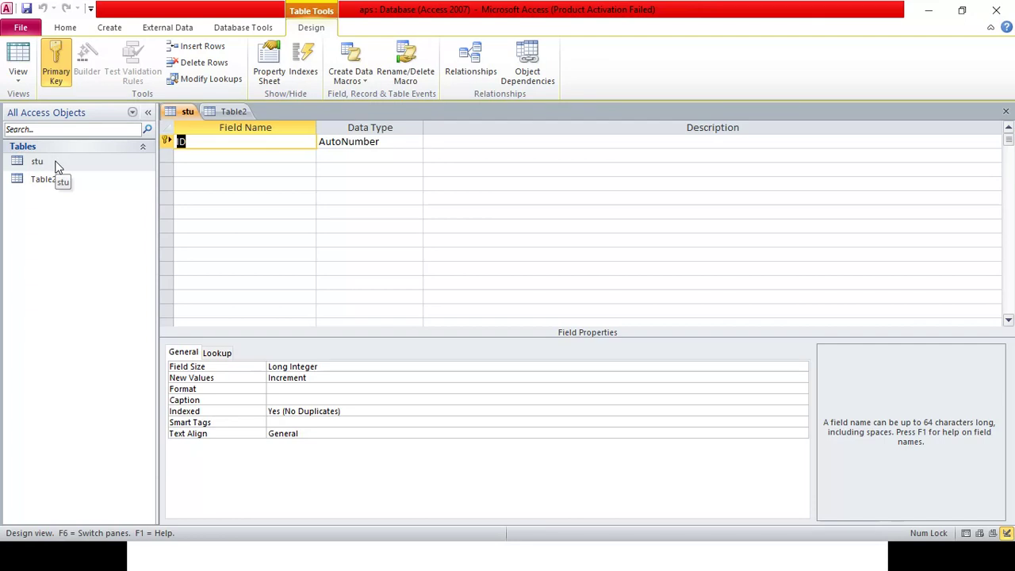
Step: Open the stu table in Datasheet View and switch it back to Design View
right_click(57, 163)
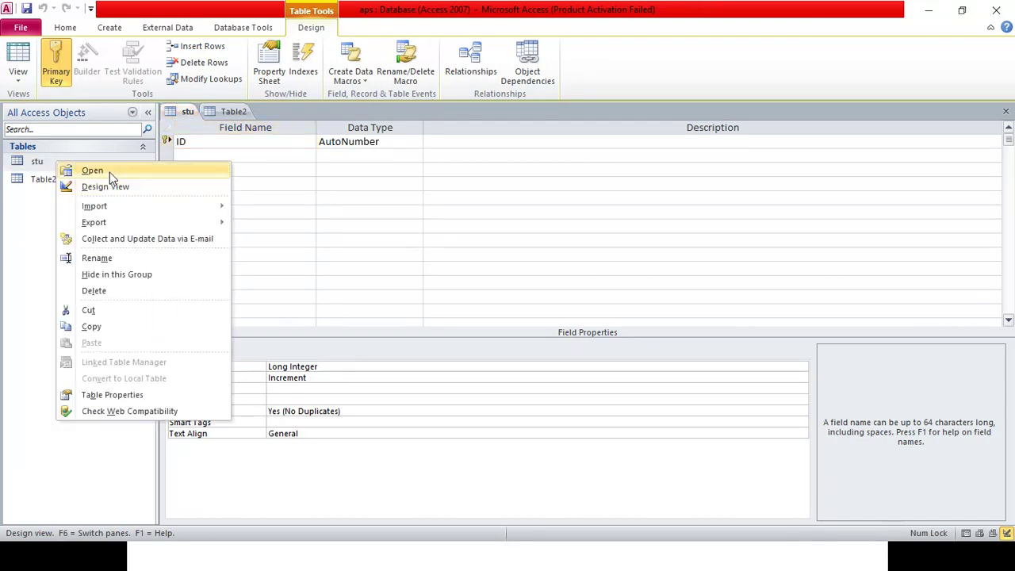
left_click(109, 172)
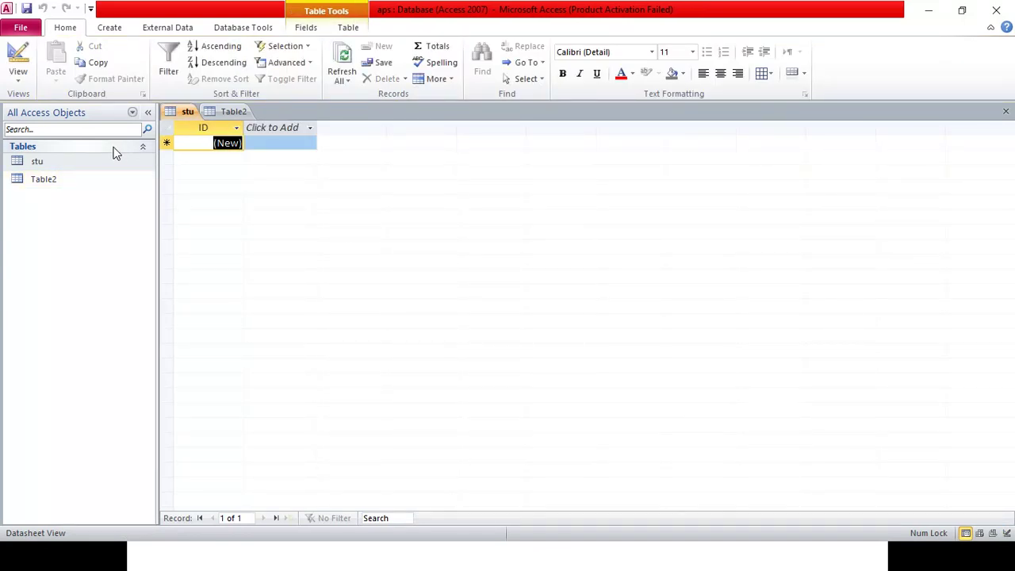
left_click(95, 163)
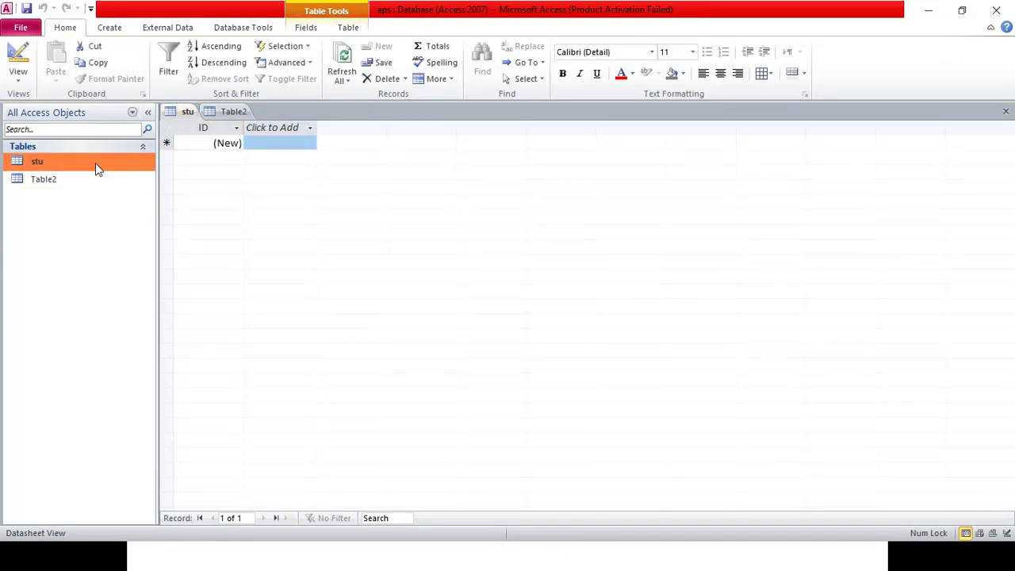
left_click(29, 83)
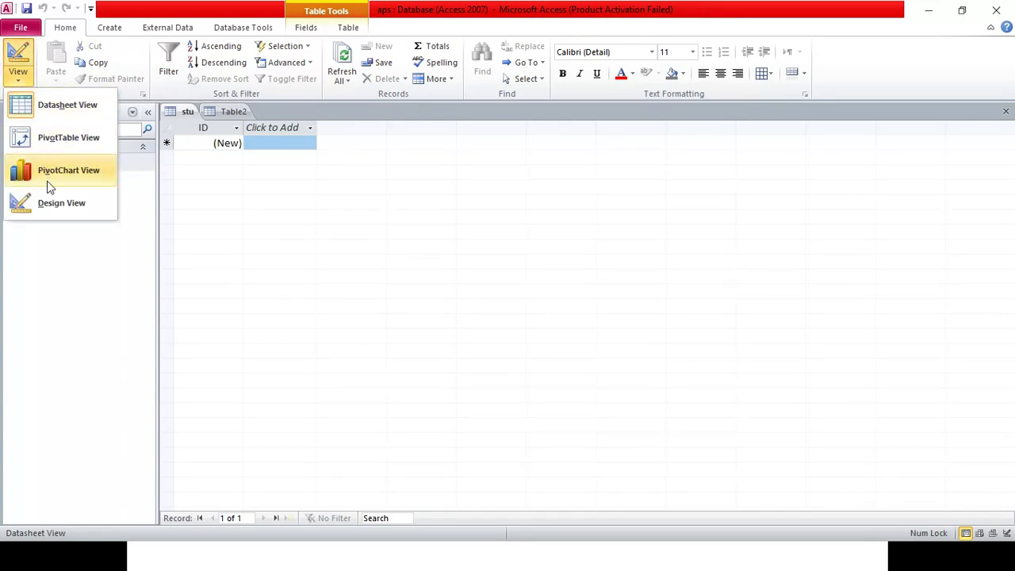
left_click(52, 204)
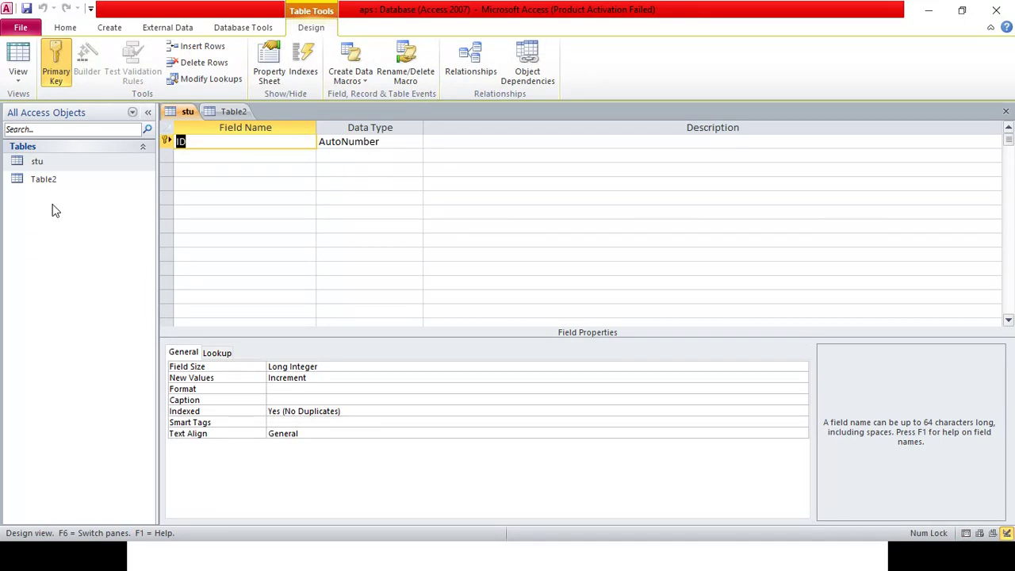
Step: Rename the ID field of the stu table as Rollno
left_click(295, 140)
type("ro")
key("BackSpace")
key("BackSpace")
key("BackSpace")
key("BackSpace")
type("Rollno")
key("Tab")
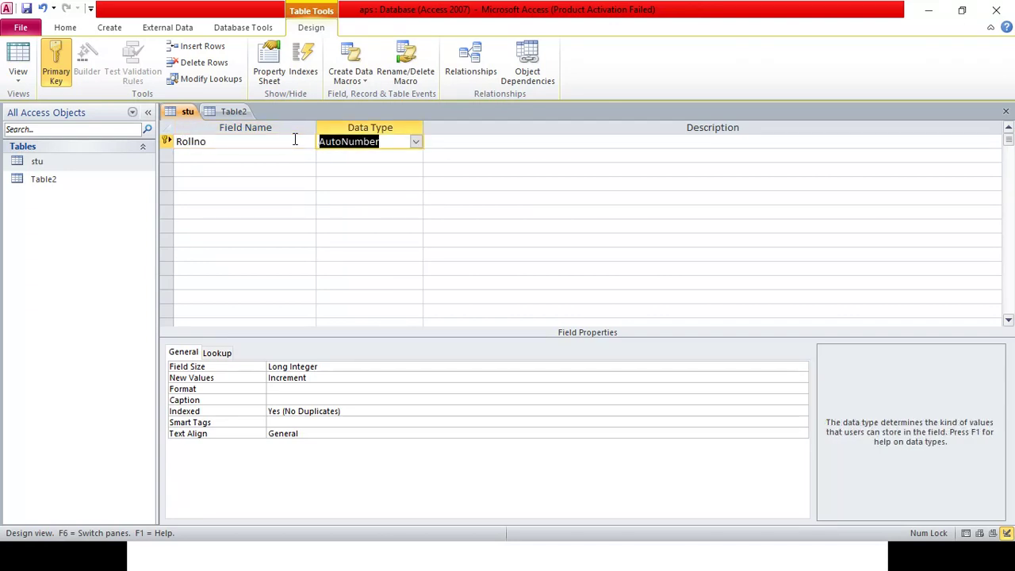
Step: Set the Rollno field's data type to Number and its description to "stores roll no of student"
type("n")
key("Tab")
type("s")
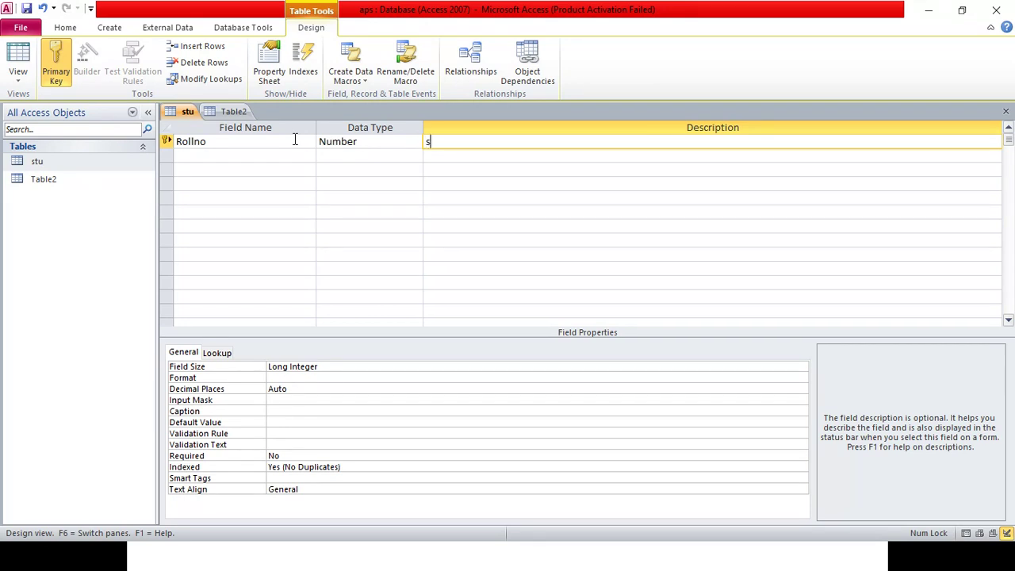
type("tores roll no of student")
key("Tab")
Step: Add the fields name, class and section below Rollno, each with the Text data type
type("name")
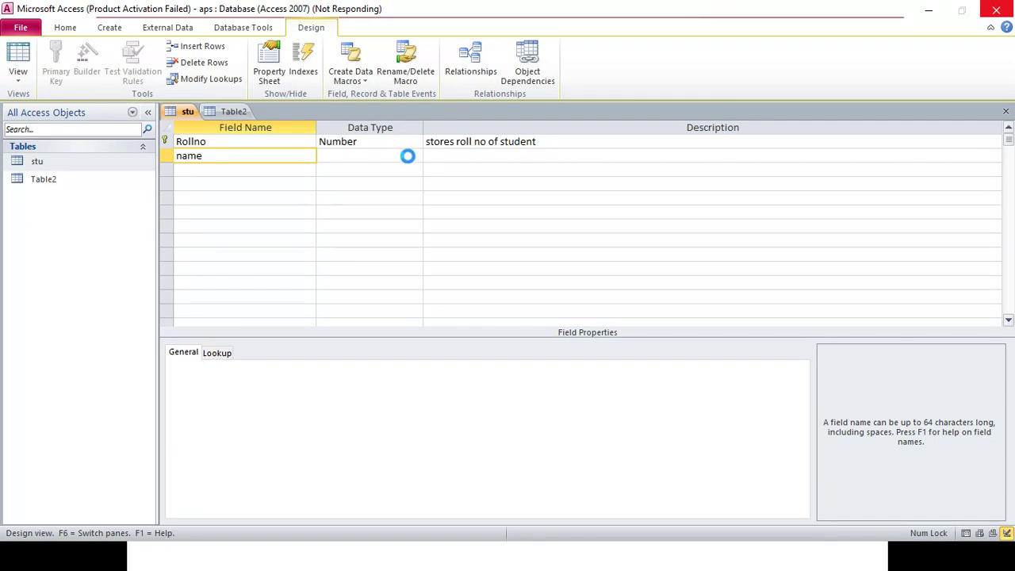
key("Tab")
key("Tab")
key("Tab")
type("class")
left_click(369, 182)
key("shift+Tab")
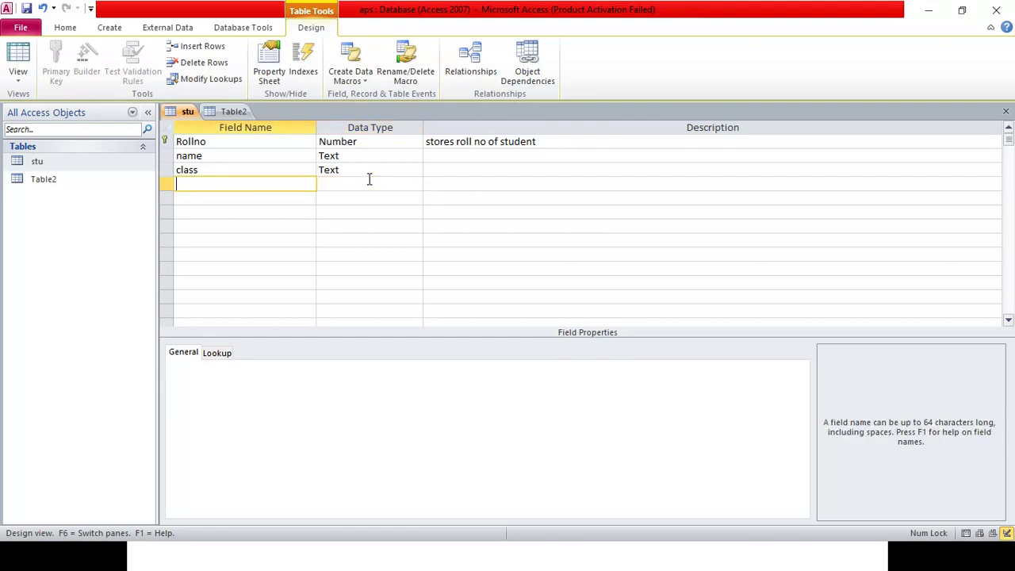
type("section")
key("Tab")
key("Tab")
key("Tab")
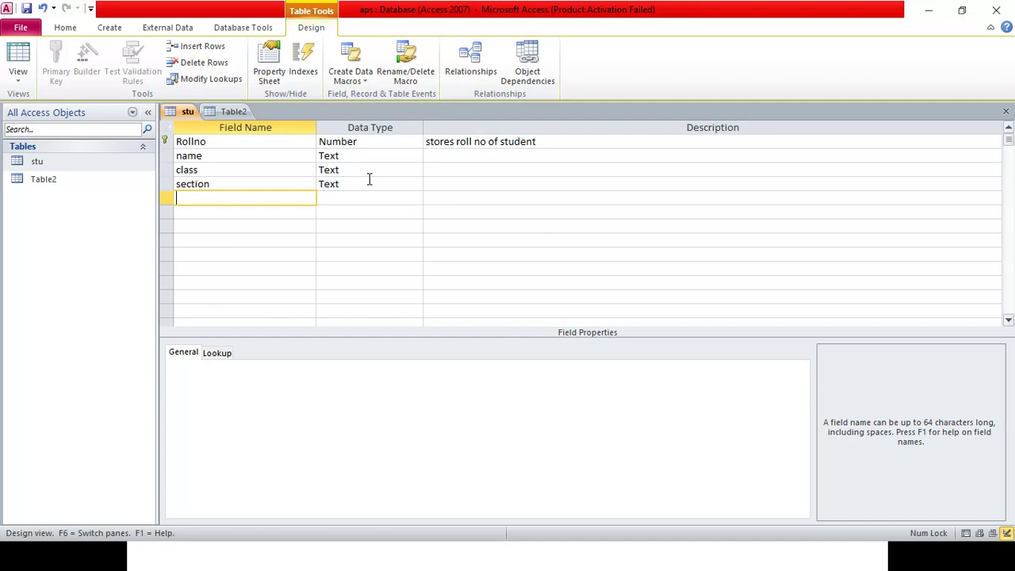
Step: Add a fee field with the Number data type below the section field
type("fee")
key("Tab")
type("nu")
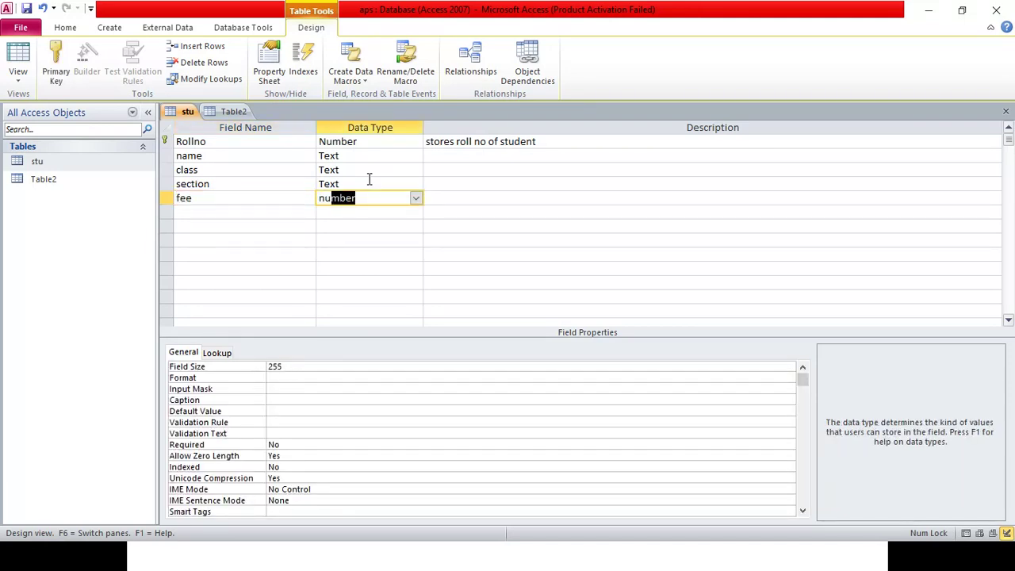
left_click(311, 243)
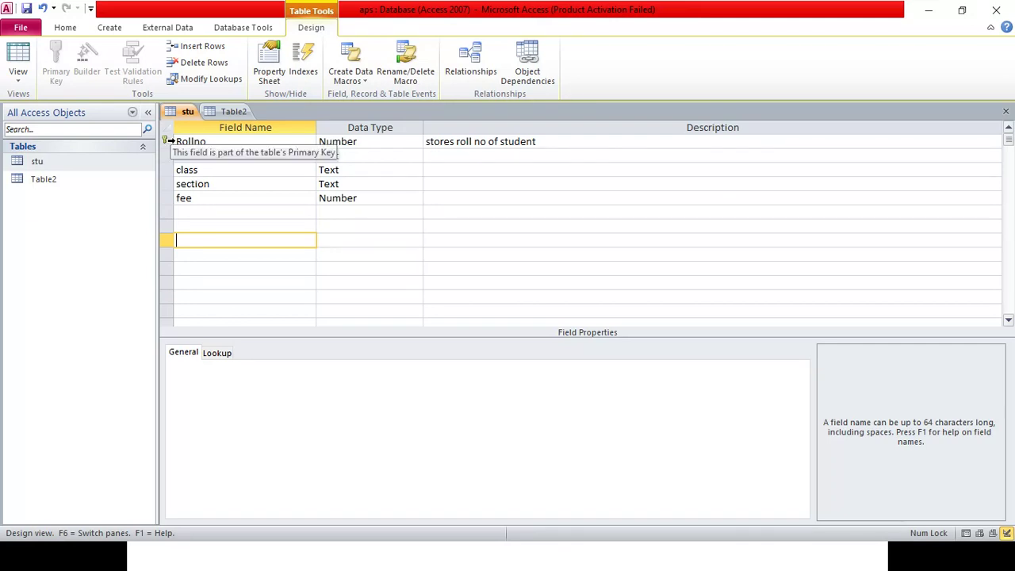
Step: Save the changed design of the stu table and open it in Datasheet View
left_click(167, 141)
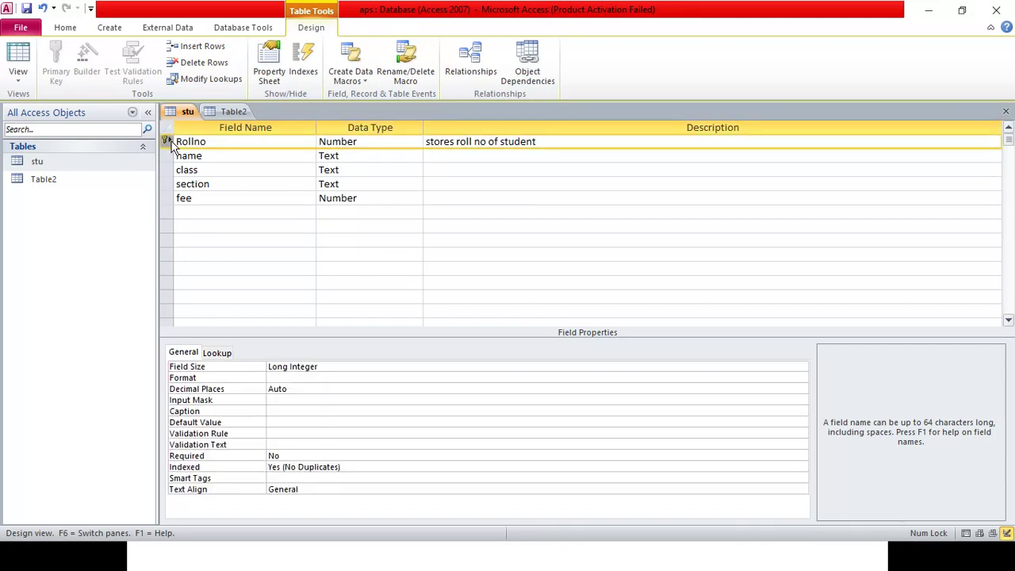
double_click(80, 165)
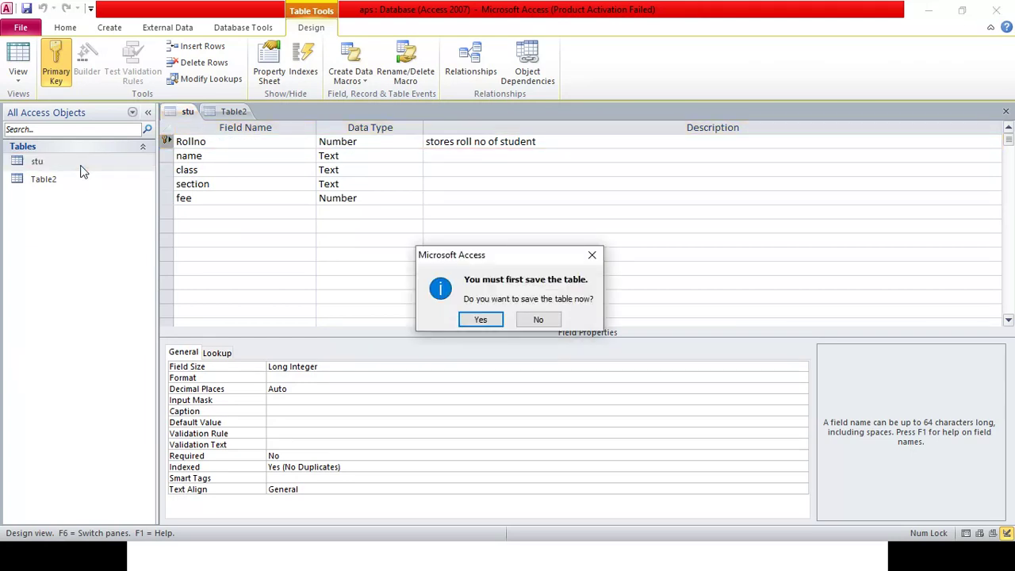
left_click(481, 319)
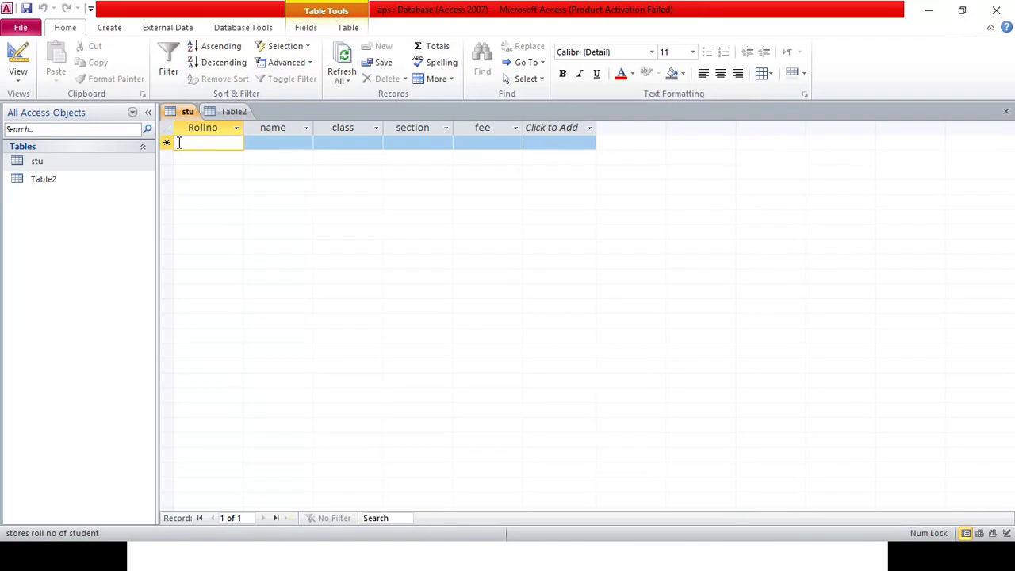
Step: Enter the first record with Rollno 1, the student's name, class VIII, section D and fee 16000
type("1")
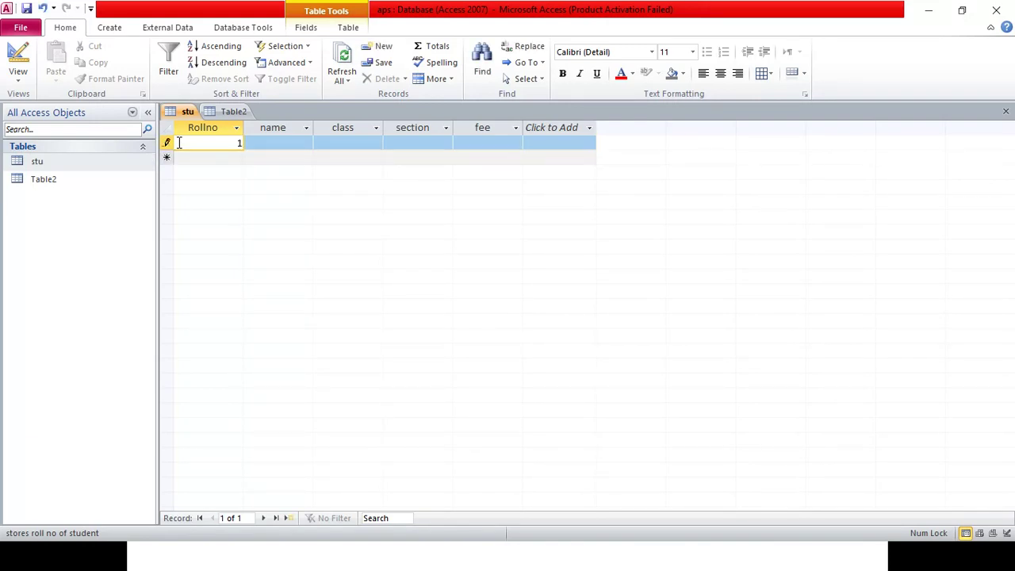
key("Tab")
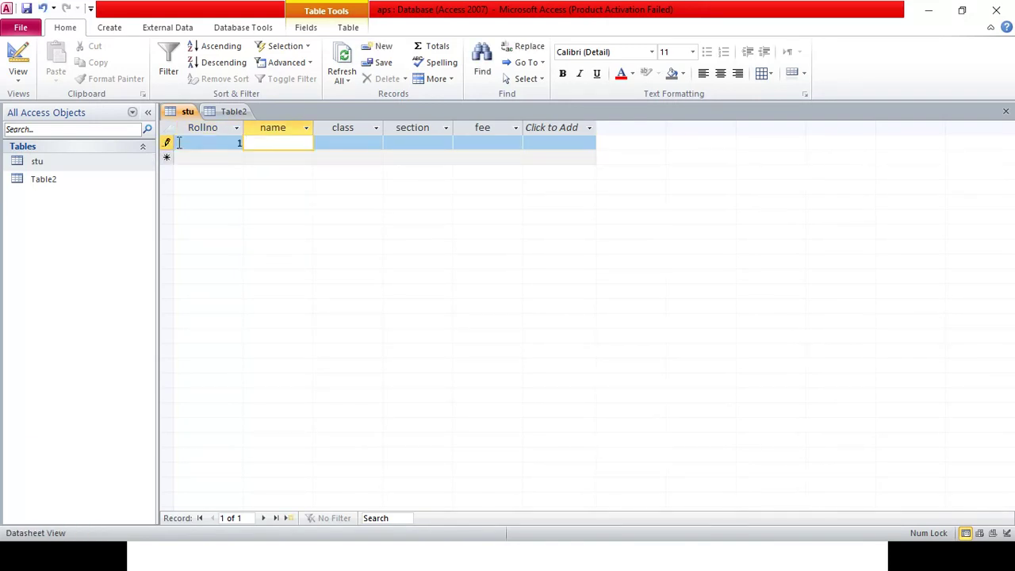
type("amit")
key("BackSpace")
type("t")
key("Tab")
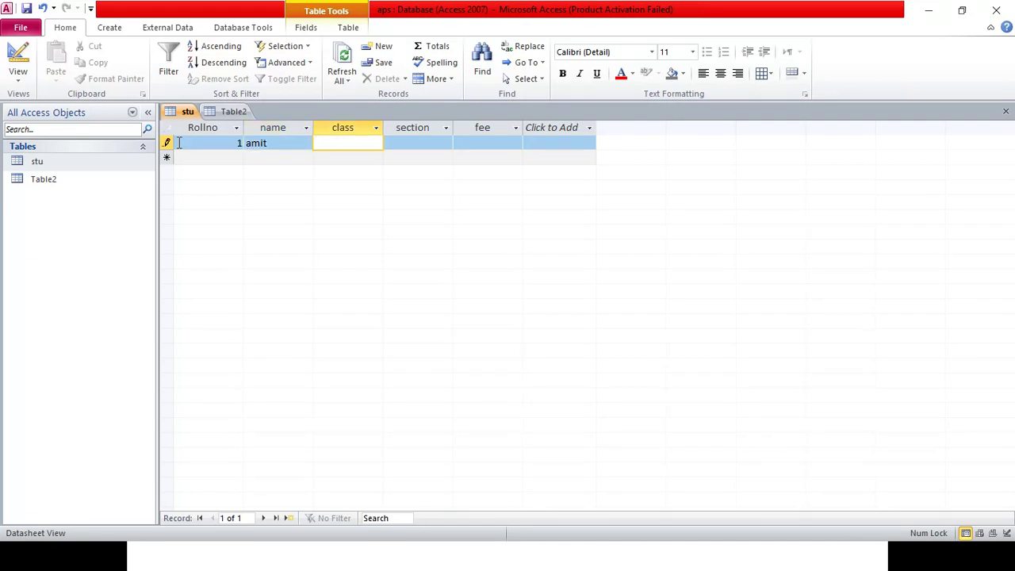
type("VIII")
key("Tab")
type("D")
key("Tab")
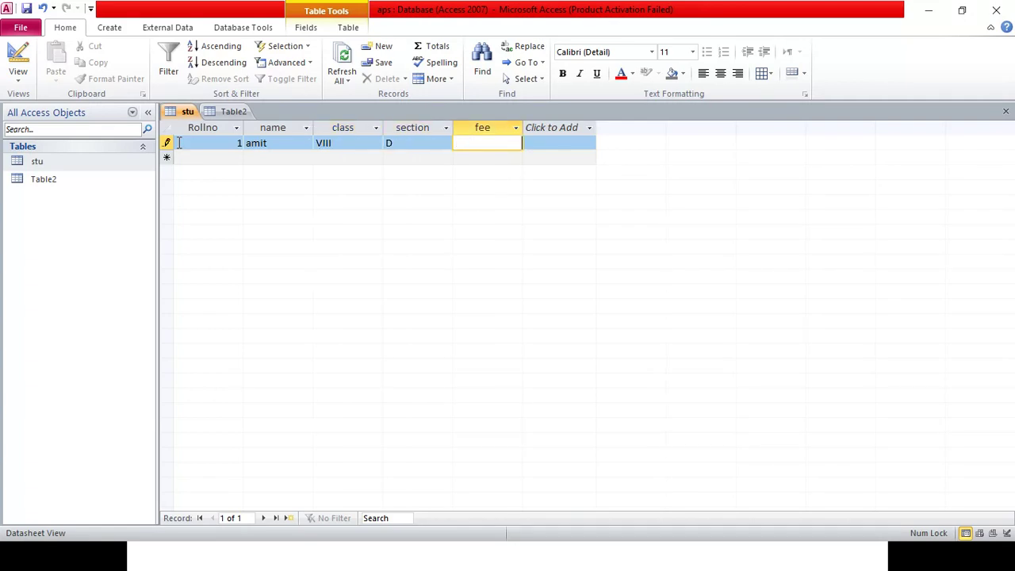
type("16000")
key("Tab")
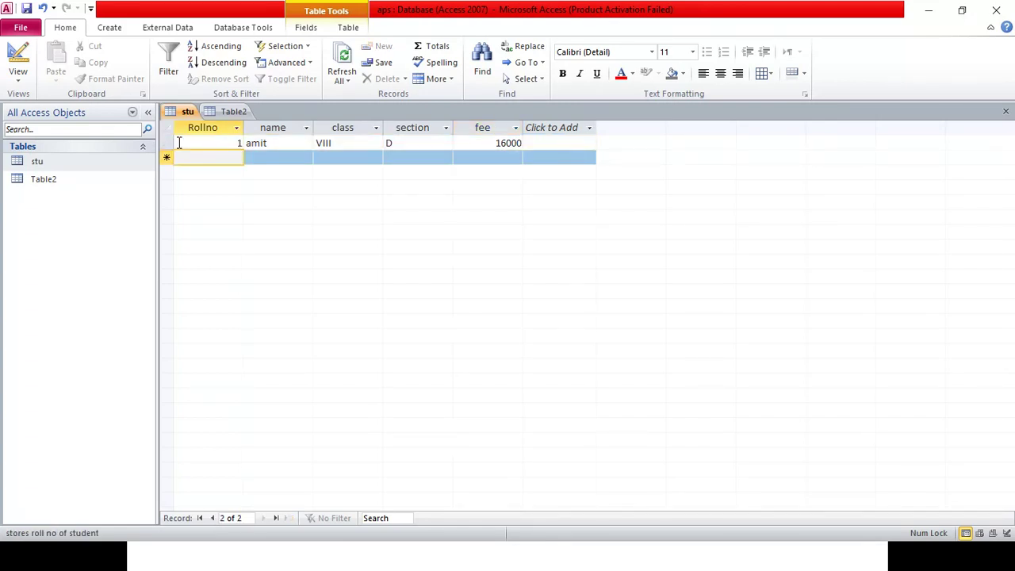
Step: Enter the second record with Rollno 2, the student's name, class IX, section C and fee 16500
type("2")
key("Tab")
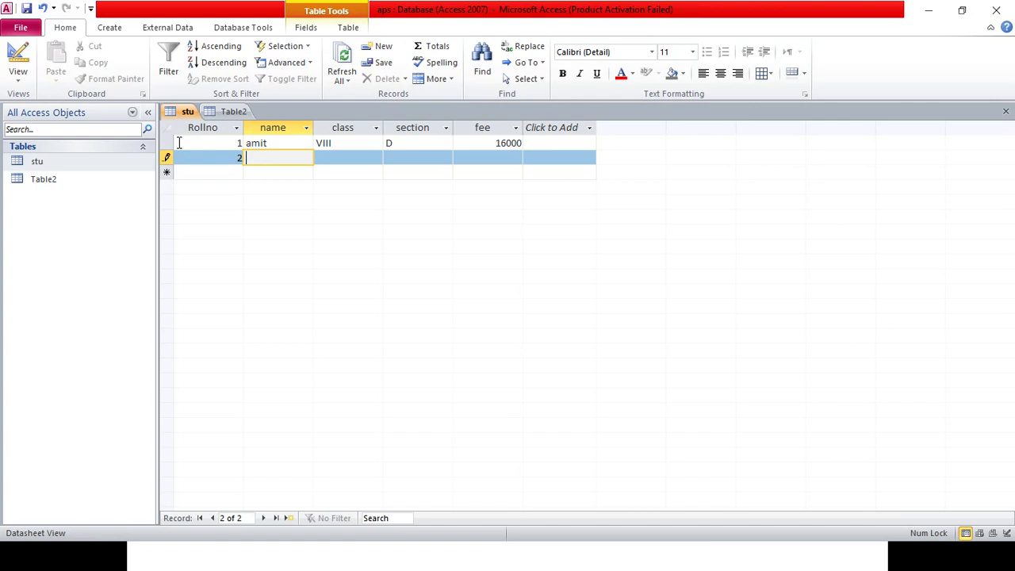
type("suresh")
key("Tab")
type("IX")
key("Tab")
type("a")
key("BackSpace")
type("C")
key("Tab")
type("16")
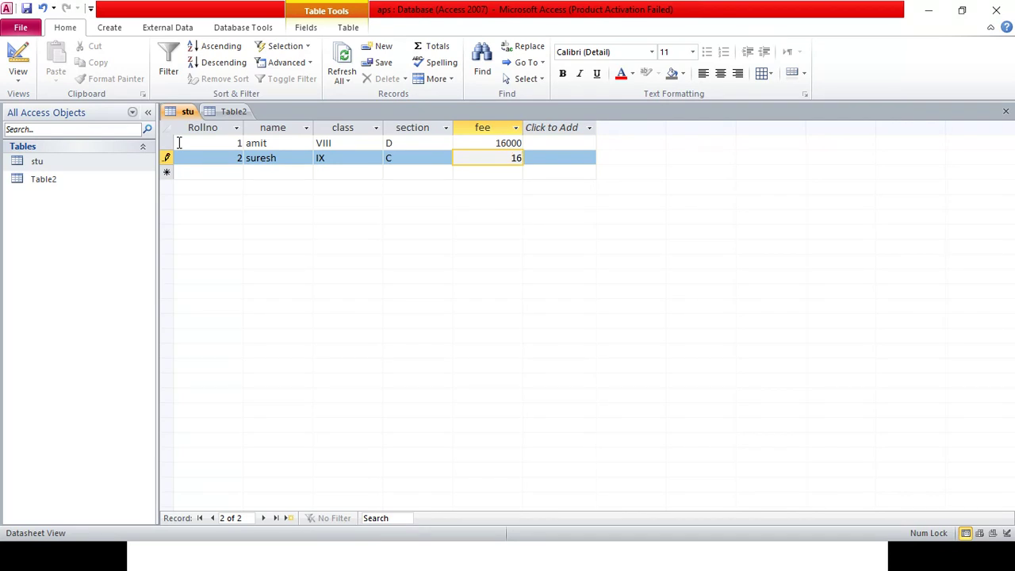
type("500")
key("Tab")
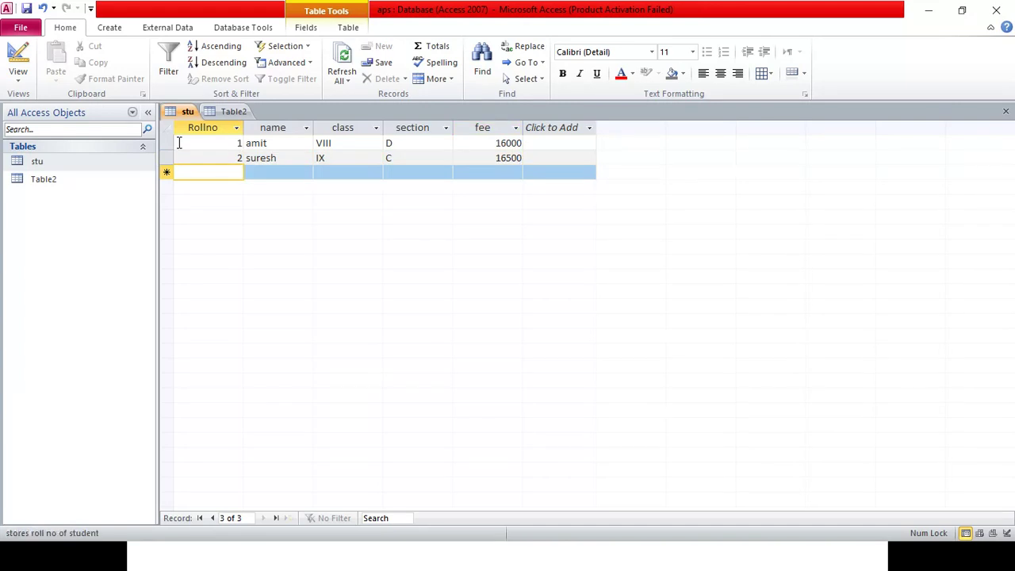
Step: Enter the third record with Rollno 3, the student's name, class VIII, section A and fee 16000, and save the stu table
type("3")
key("Tab")
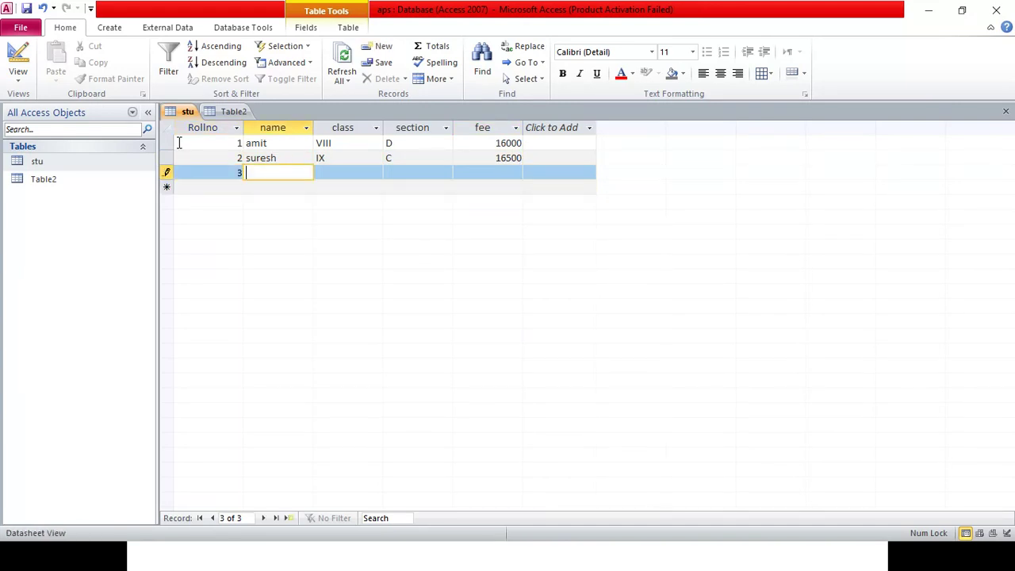
type("mohan")
key("Tab")
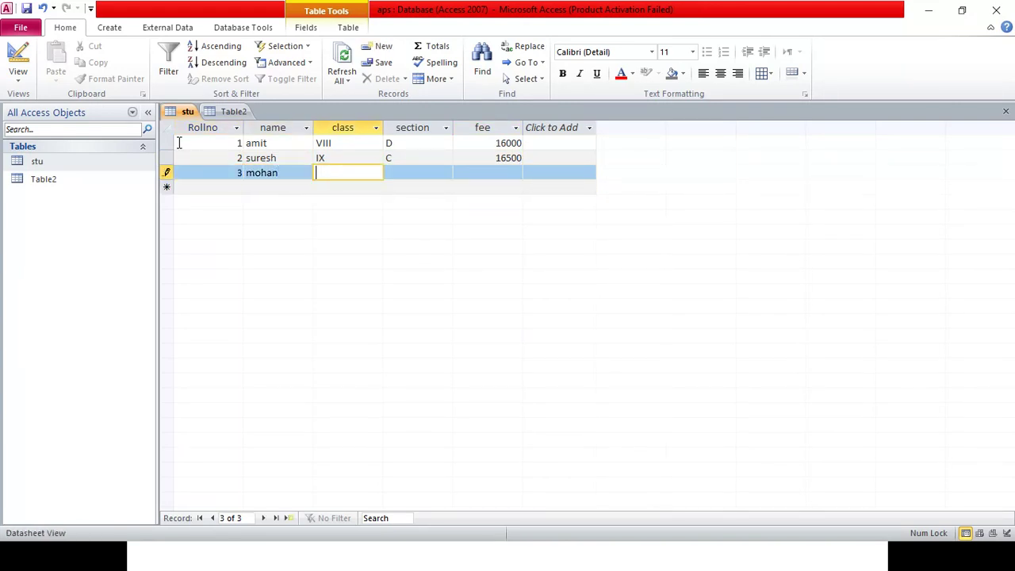
type("VIII")
key("Tab")
type("A")
key("Tab")
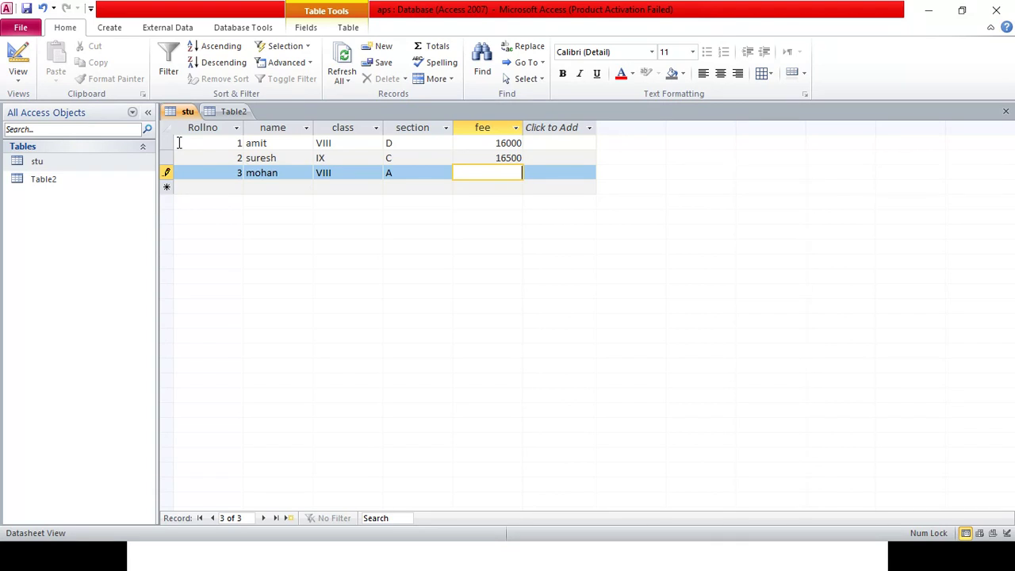
type("1")
key("BackSpace")
type("16000")
right_click(189, 113)
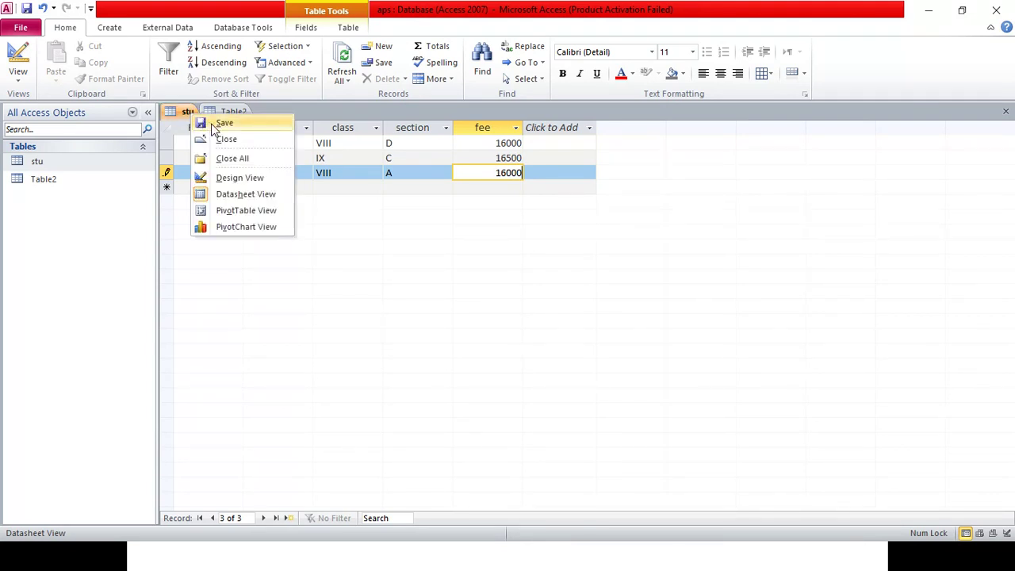
left_click(213, 126)
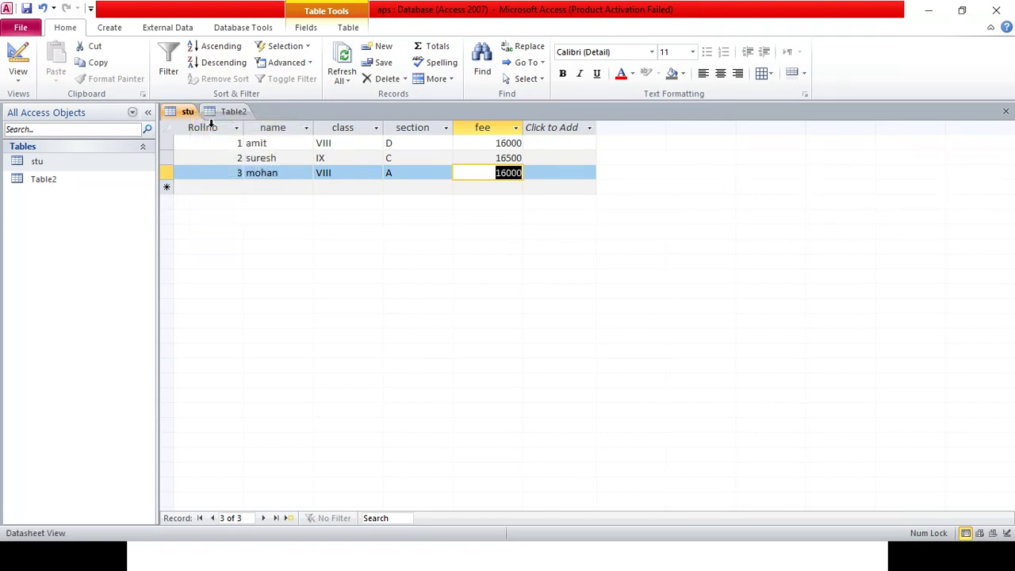